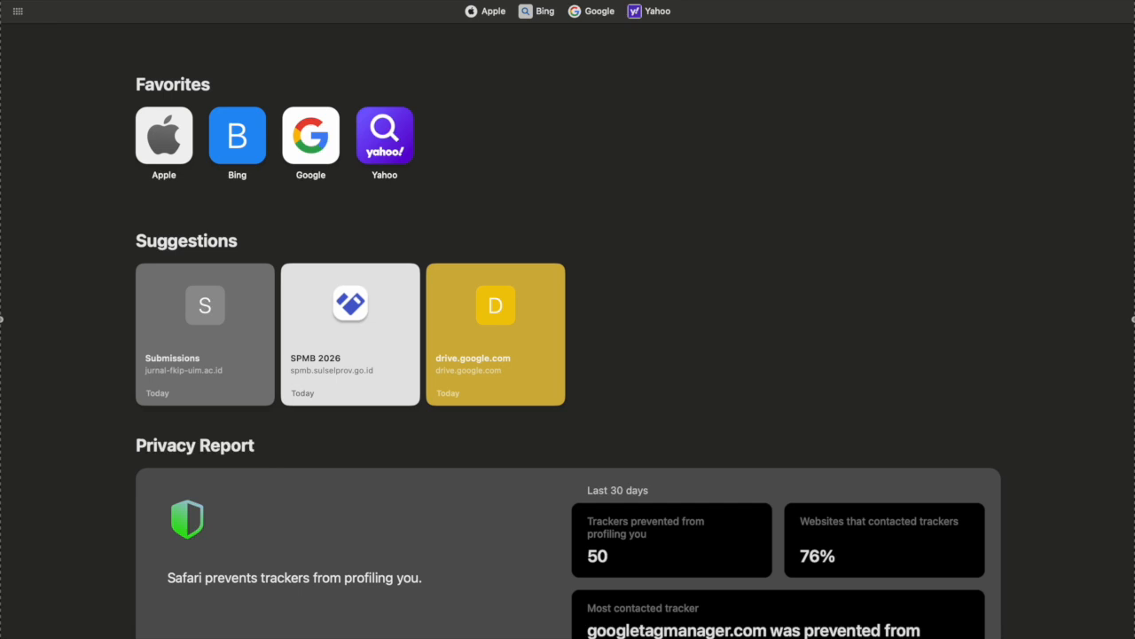
Search the web for 'fkipihyaulum' from Safari's address bar
text(fkipihy)
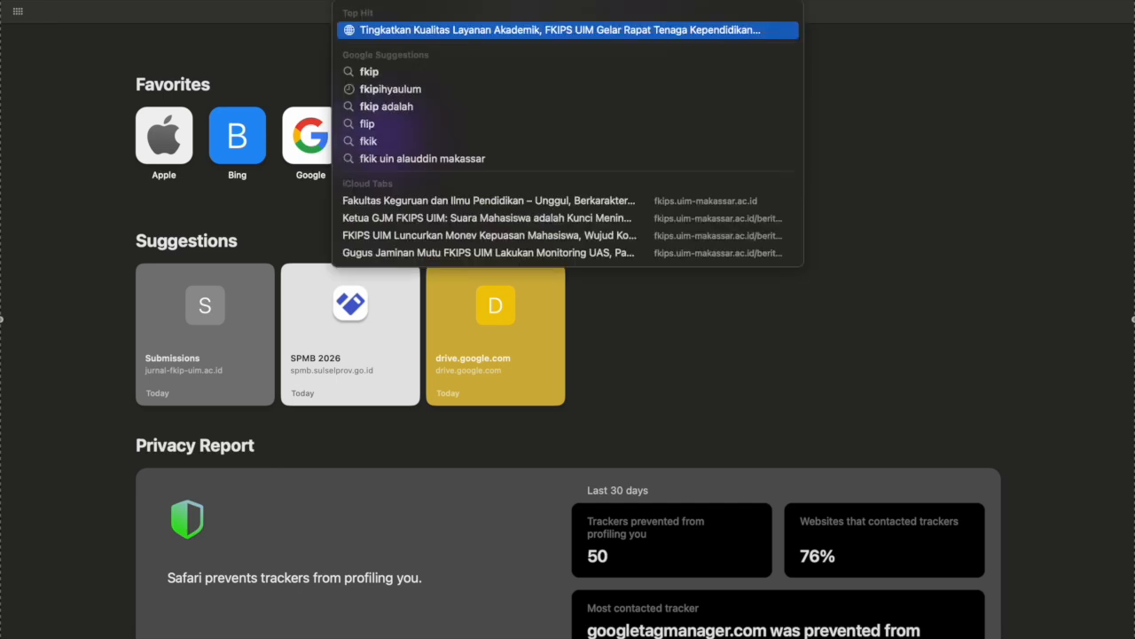
text(aulum)
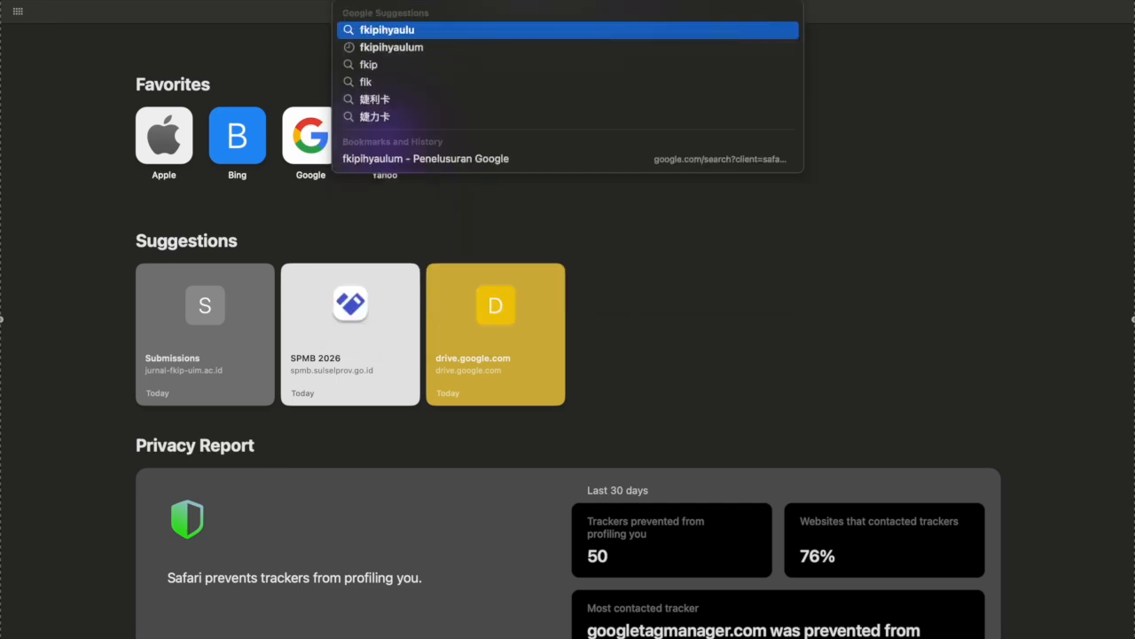
key(Return)
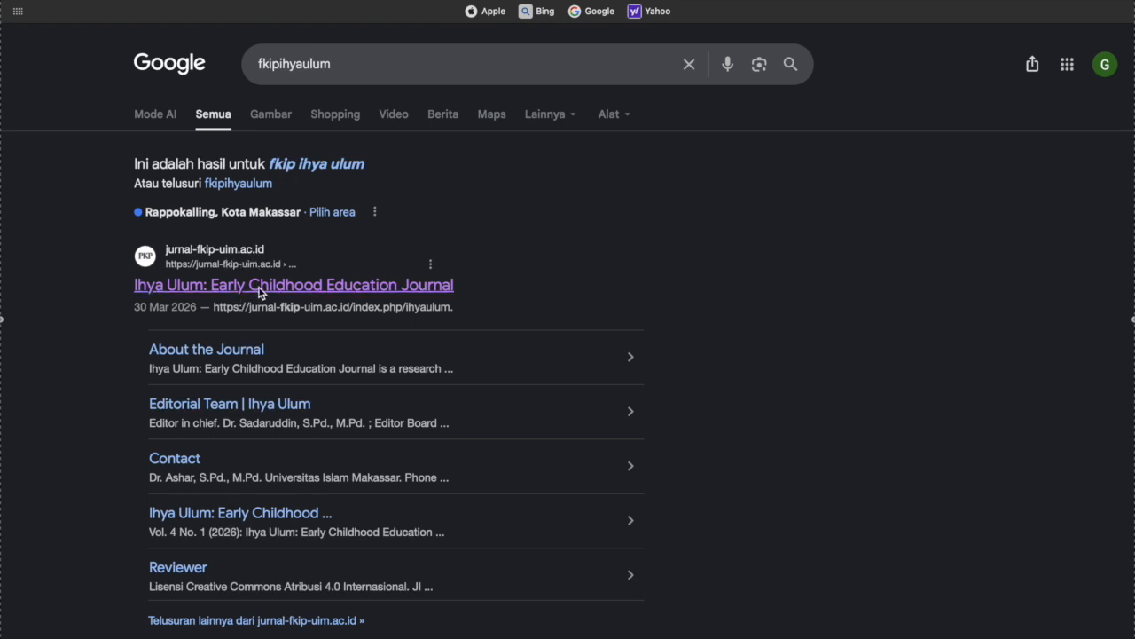
Open the Ihya Ulum Early Childhood Education Journal site from the results and go to its Register form
click(359, 250)
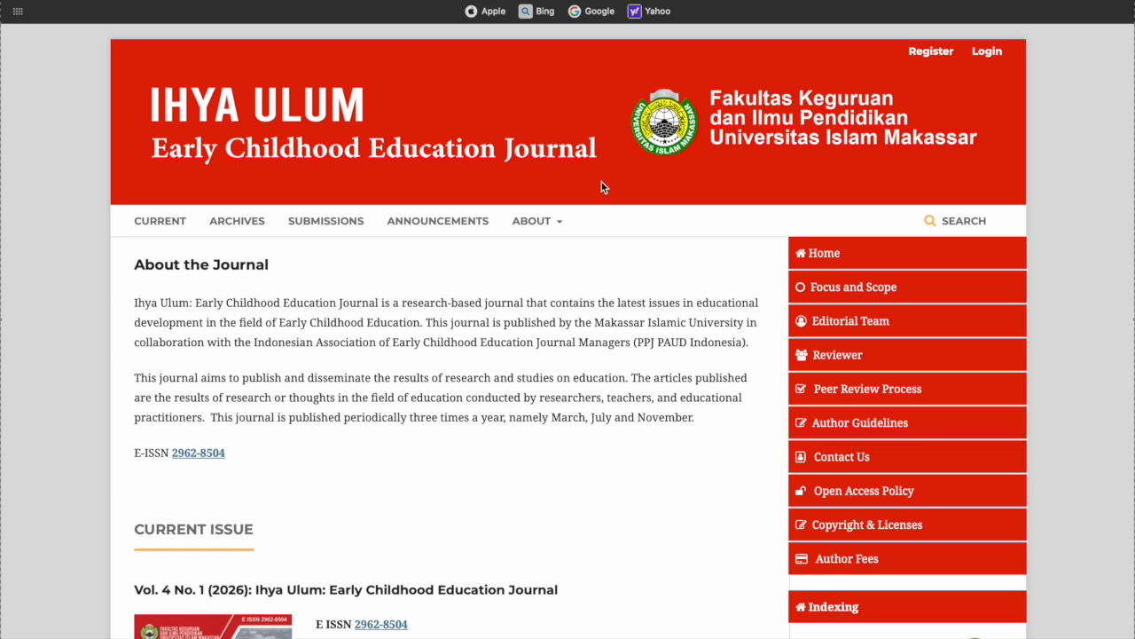
click(931, 54)
click(211, 385)
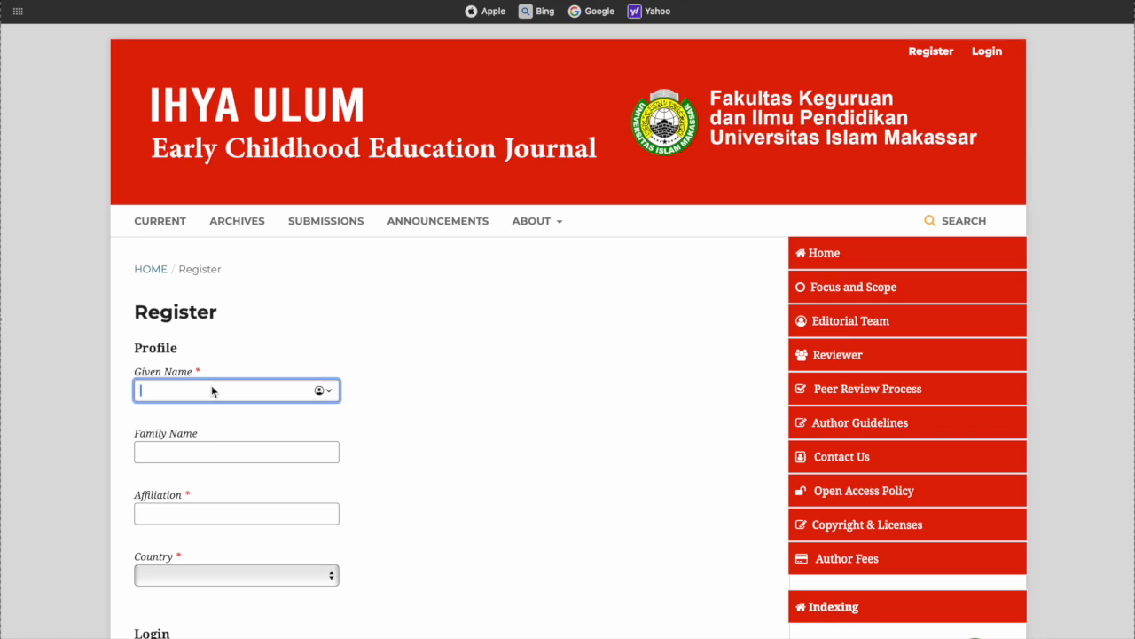
Enter the author's given name and family name in the registration profile
text(Sadaruddin)
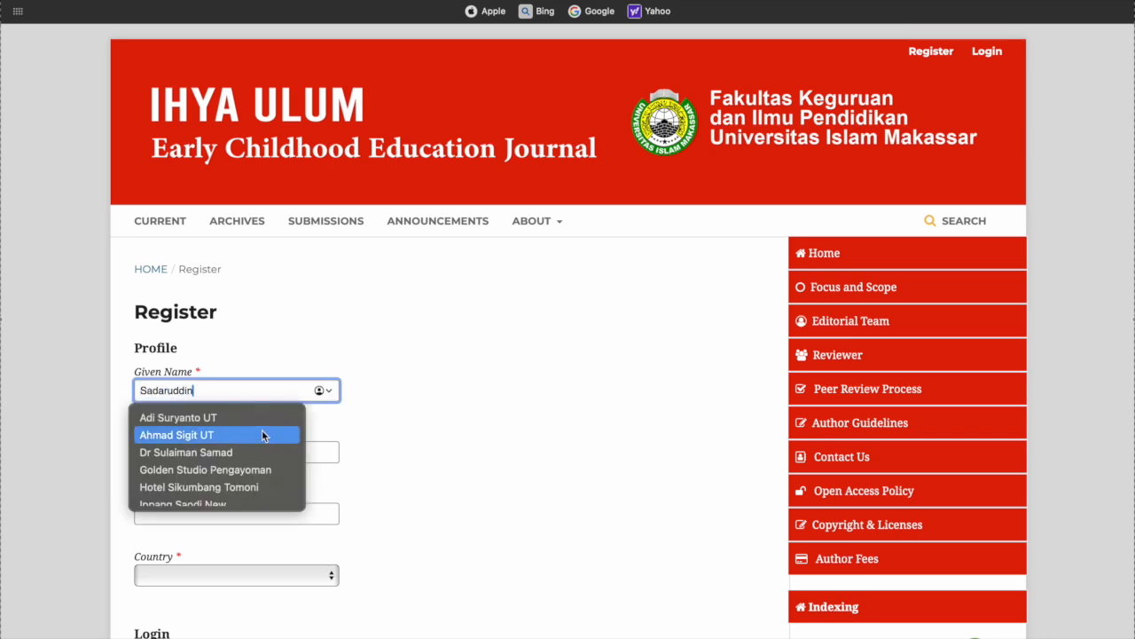
click(383, 431)
click(308, 449)
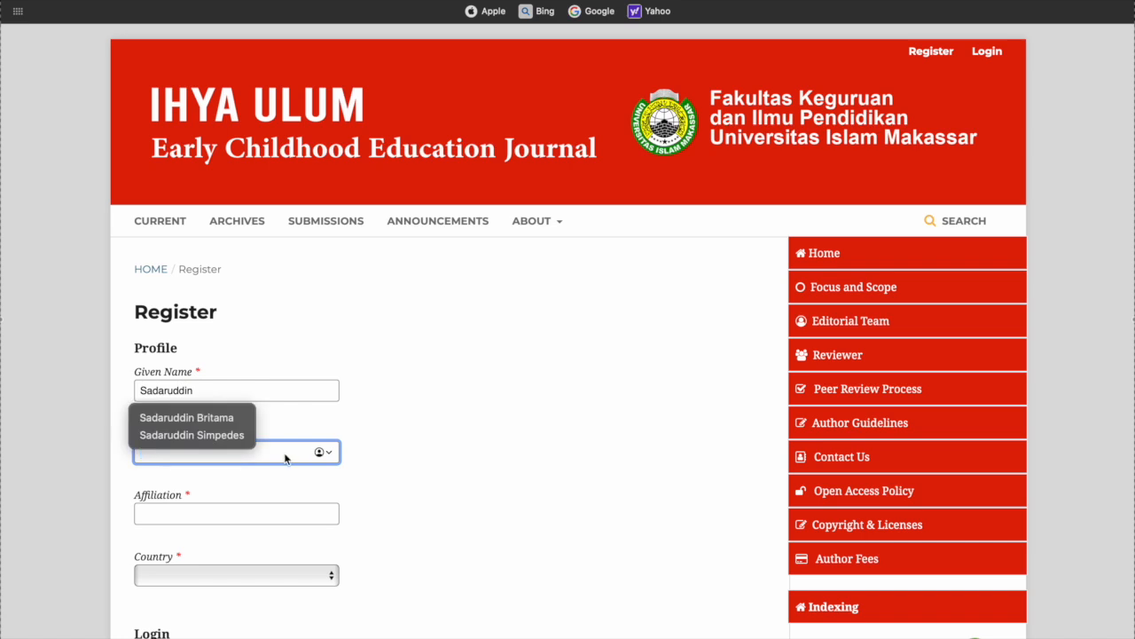
text(Sadaruddin)
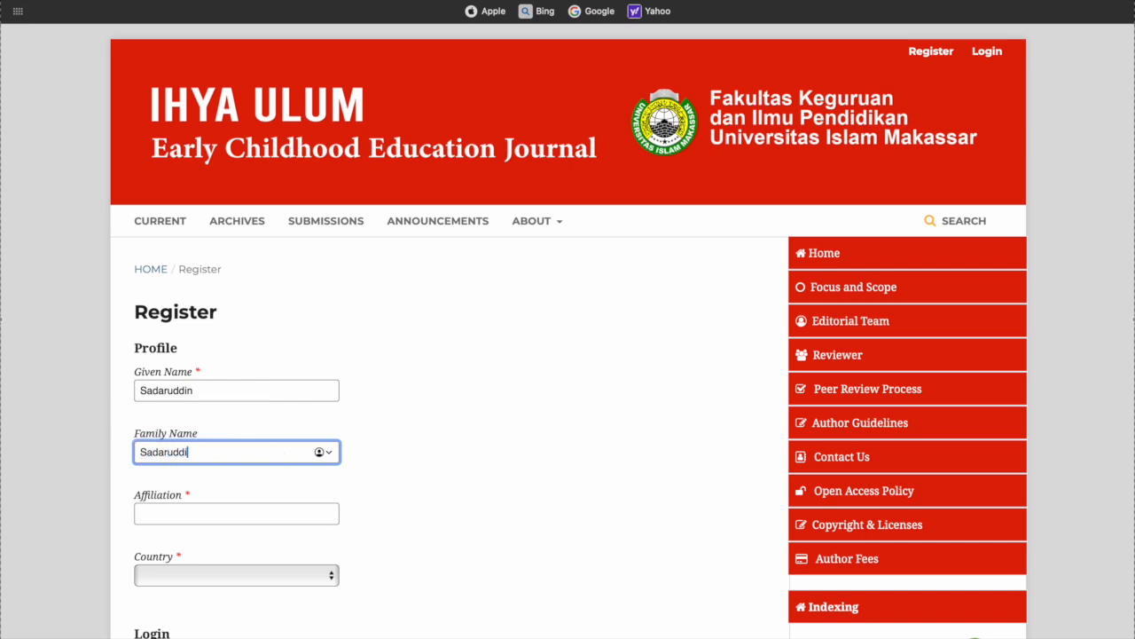
Set the affiliation to 'Universitas Islam Makassar' and the country to Indonesia
click(268, 517)
text(Universitas )
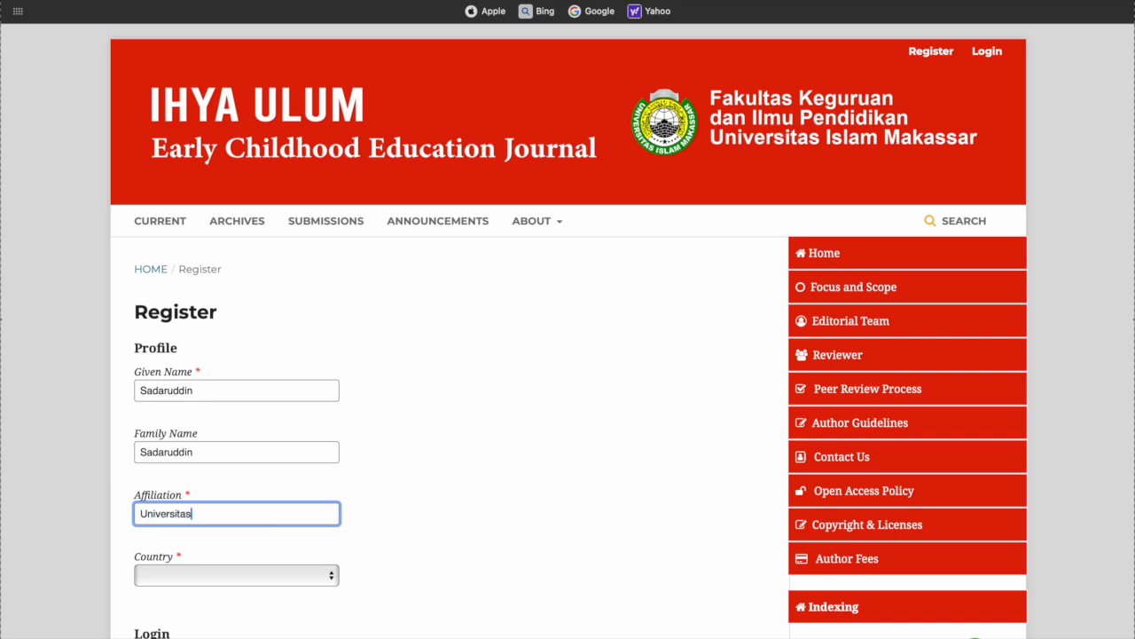
text(Islam Makassar)
click(213, 576)
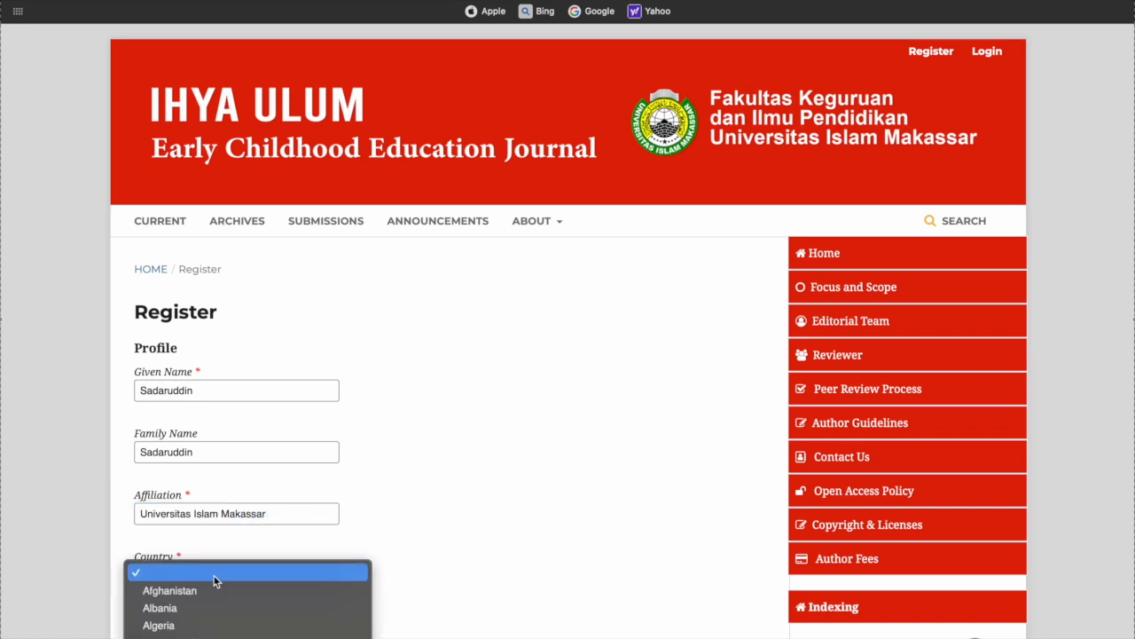
scroll(213, 576, down, 10)
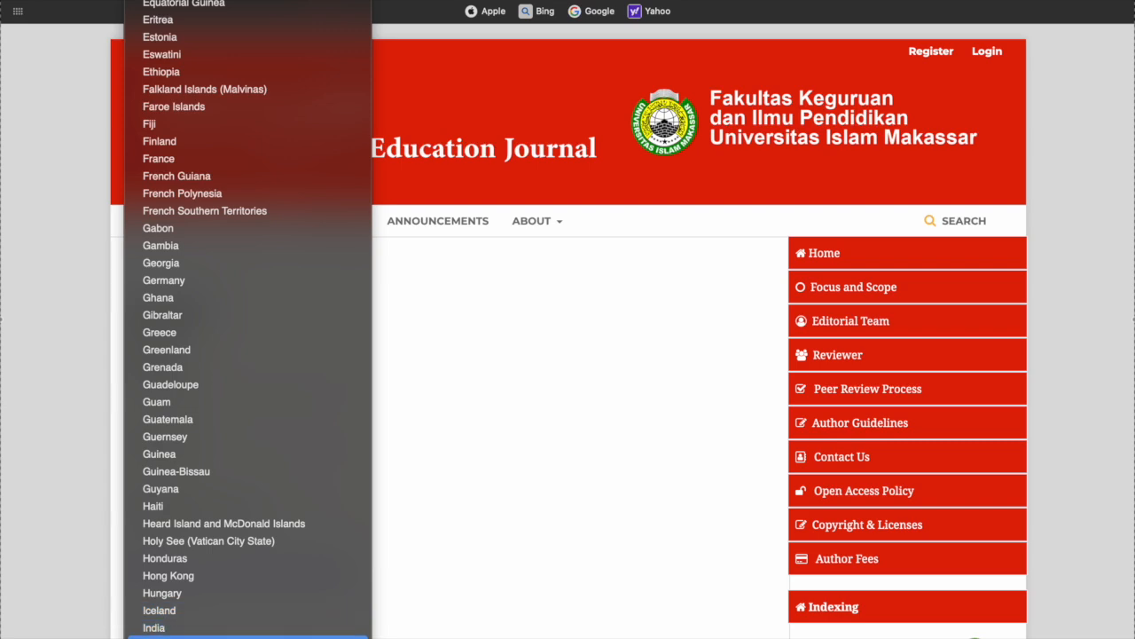
click(195, 626)
scroll(371, 564, down, 3)
scroll(372, 564, down, 3)
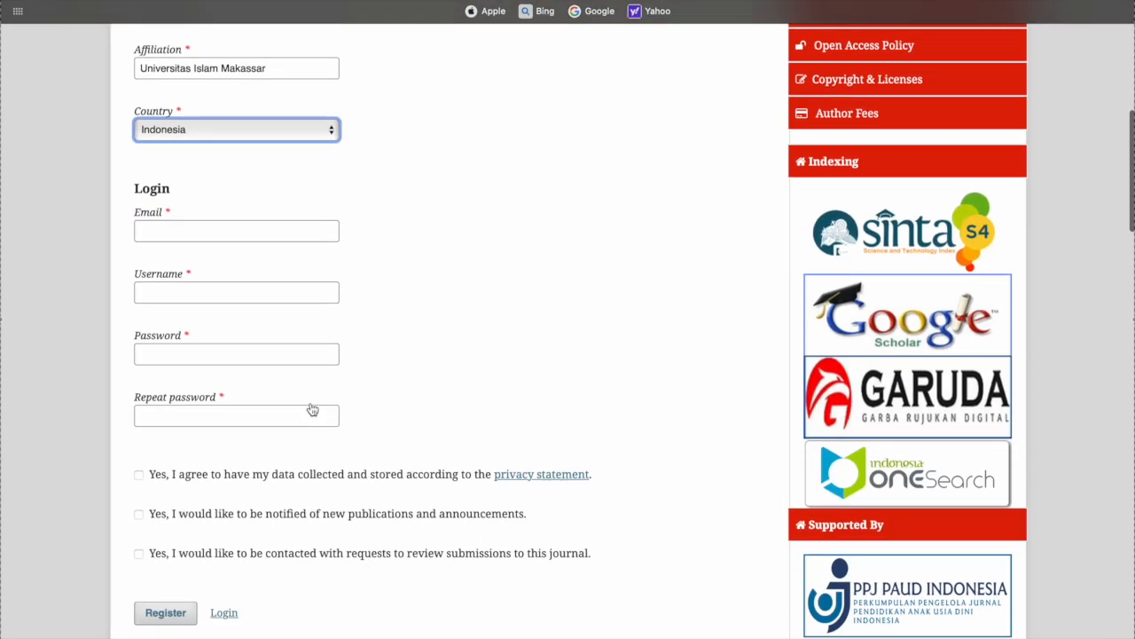
Enter the account e-mail address and username in the Login section
click(236, 240)
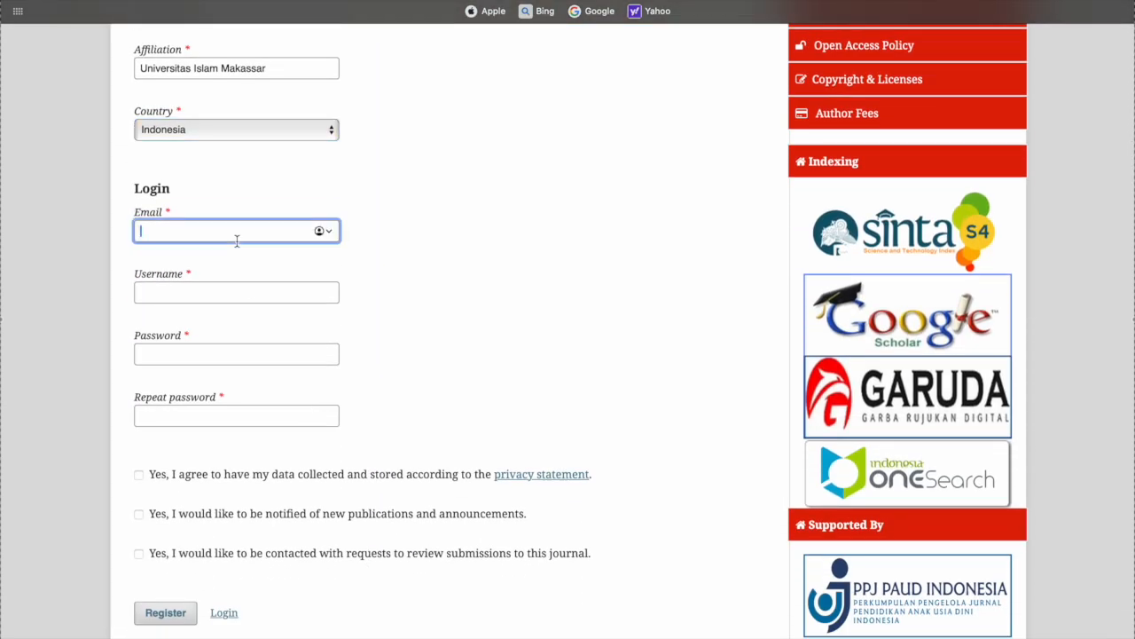
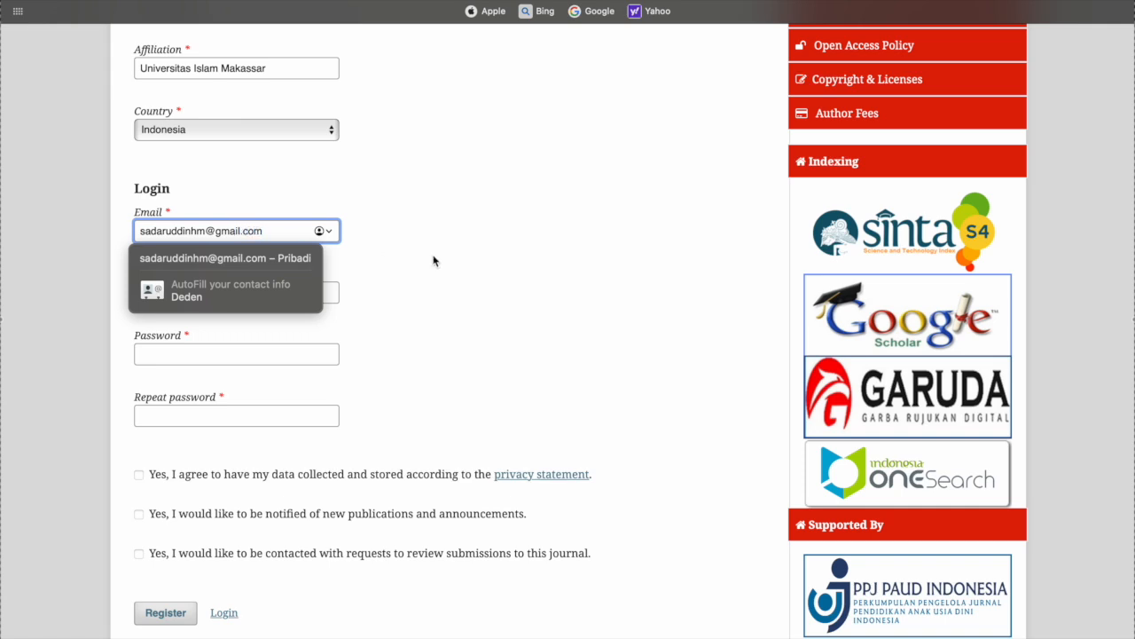
click(431, 258)
click(238, 298)
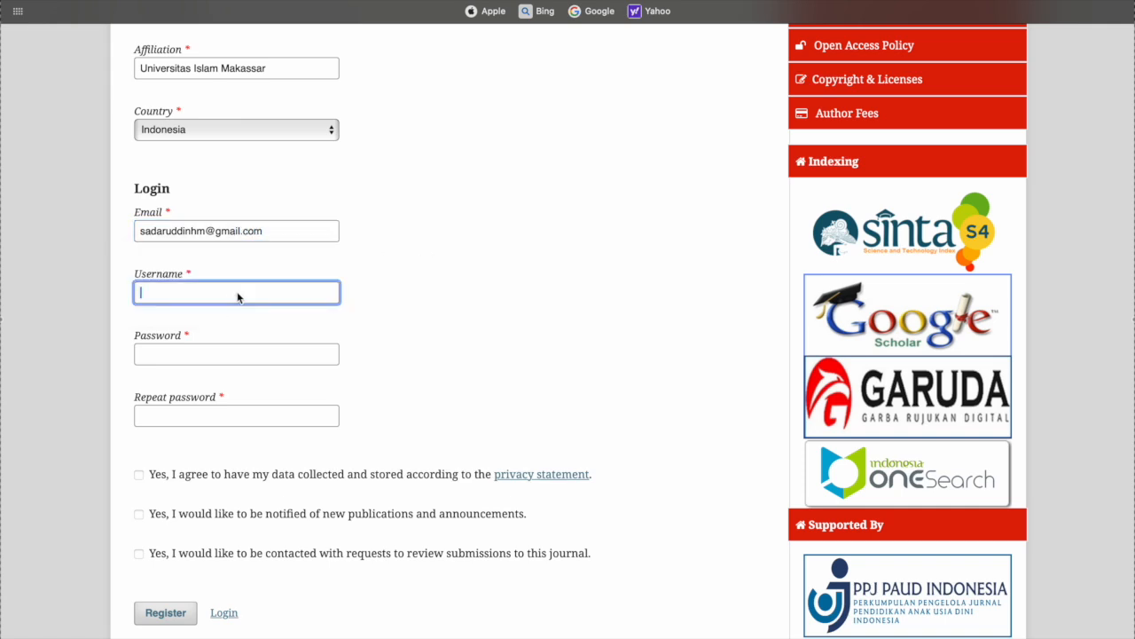
text(sadaruddin)
Enter the account password and its repeat, and agree to the privacy statement's data collection
scroll(216, 337, up, 3)
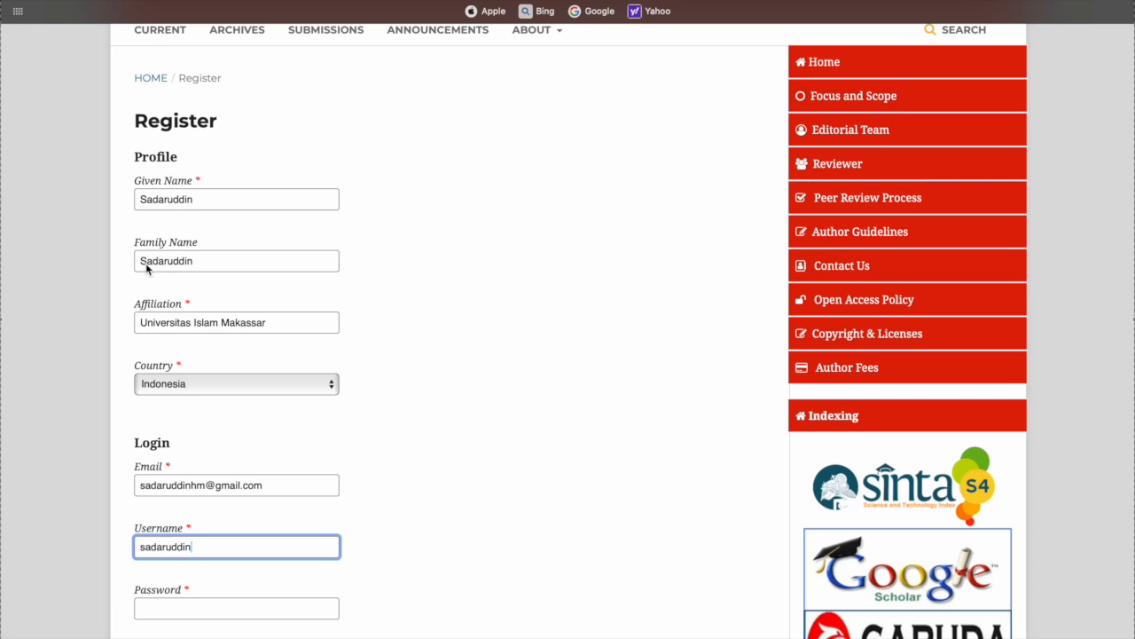
scroll(150, 270, down, 4)
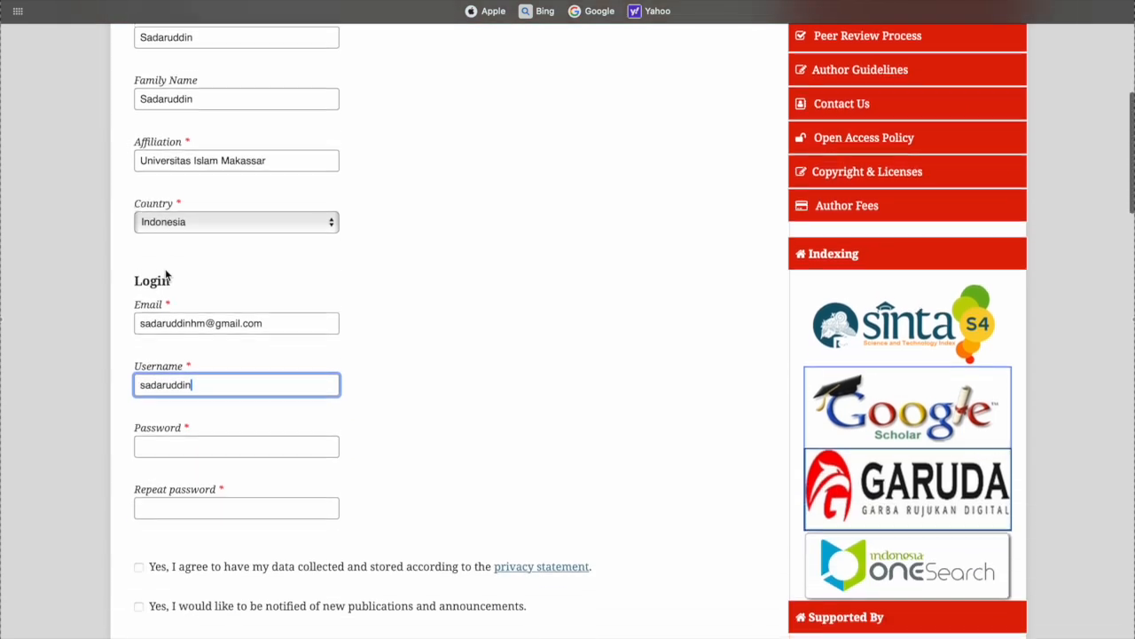
scroll(166, 275, down, 2)
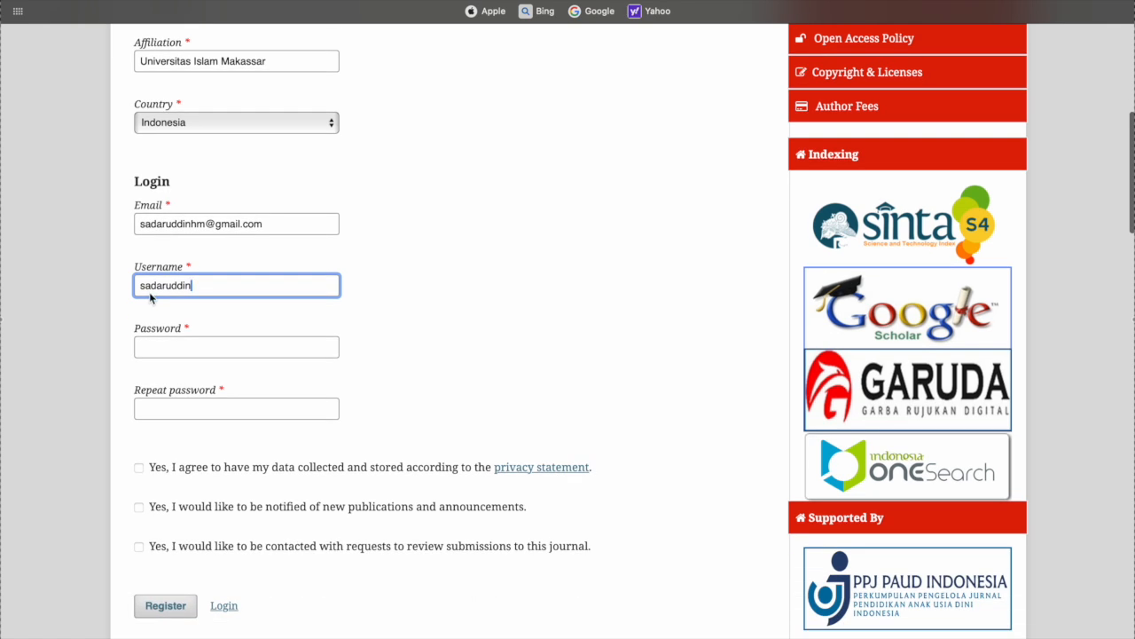
click(151, 354)
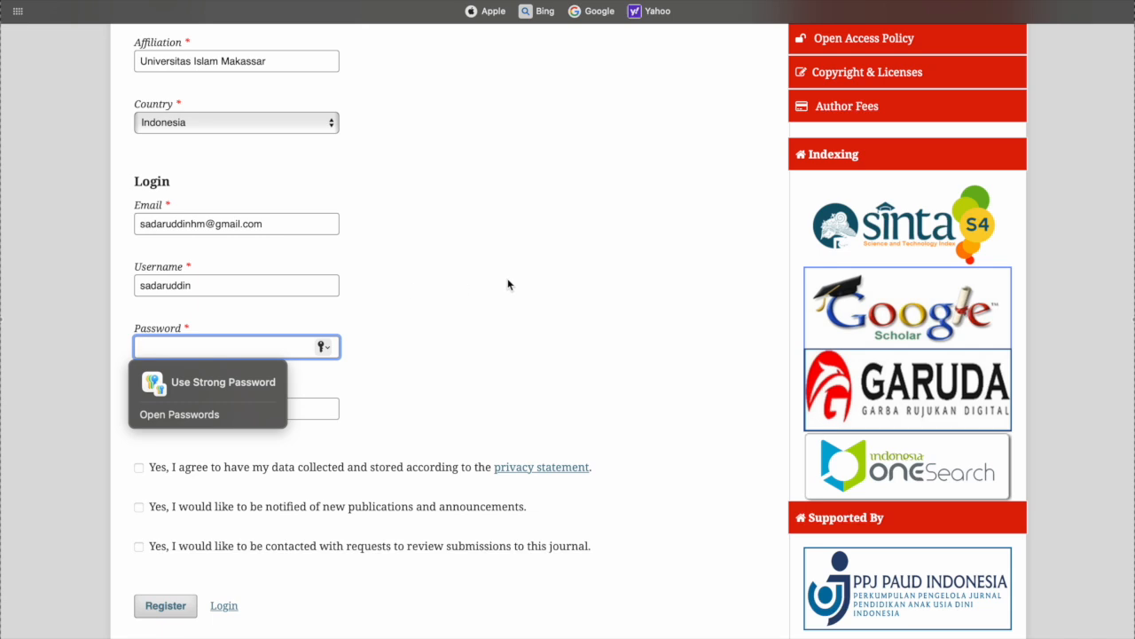
text(s)
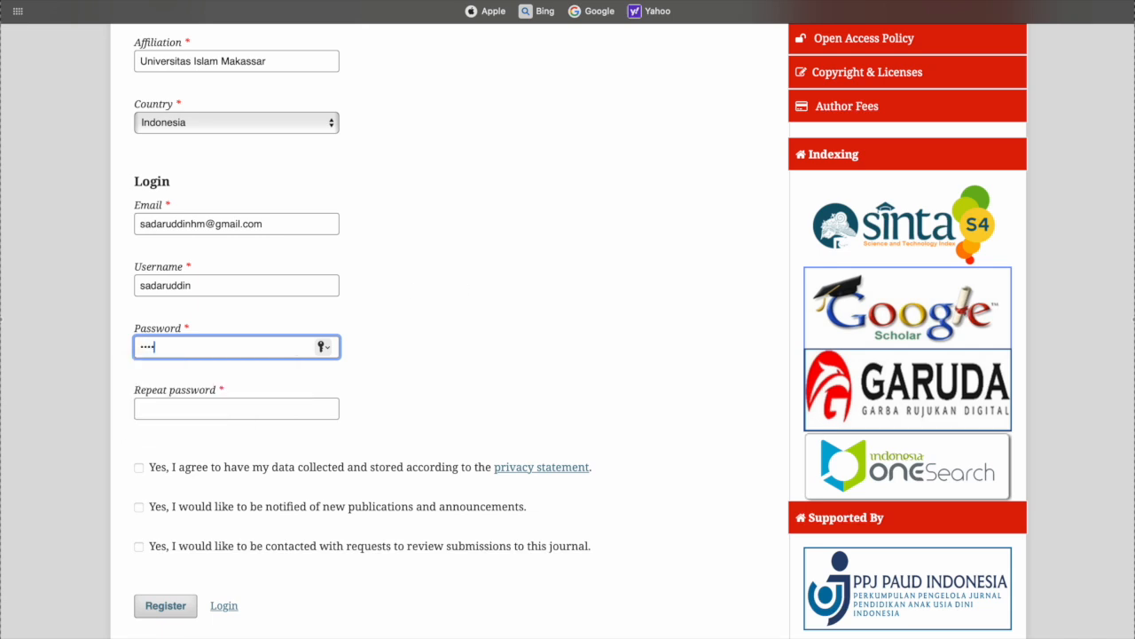
click(288, 411)
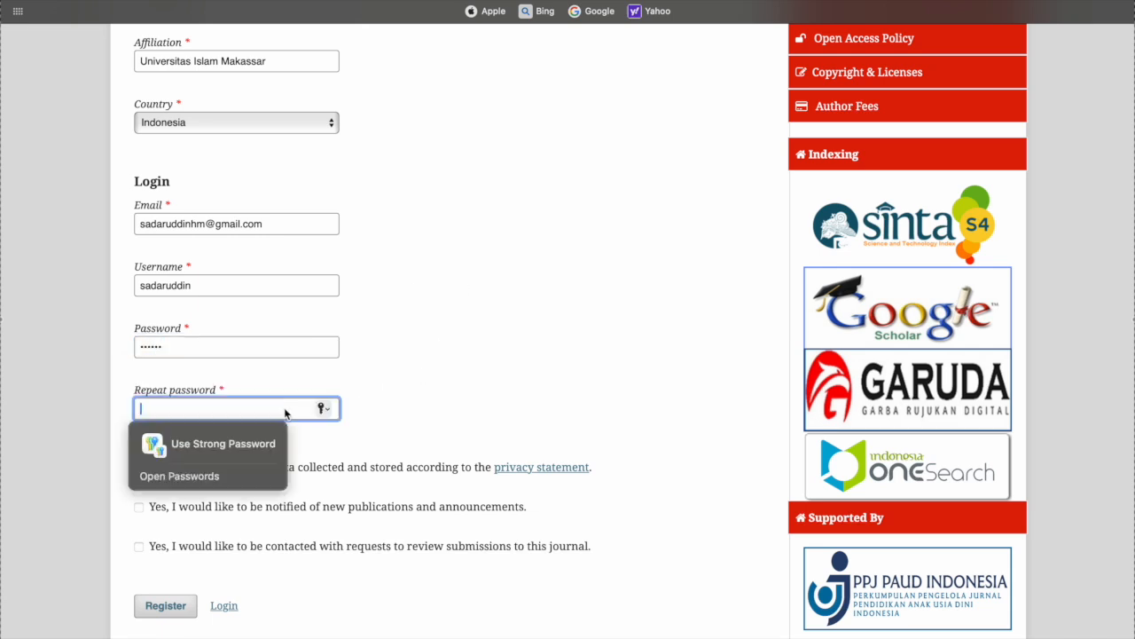
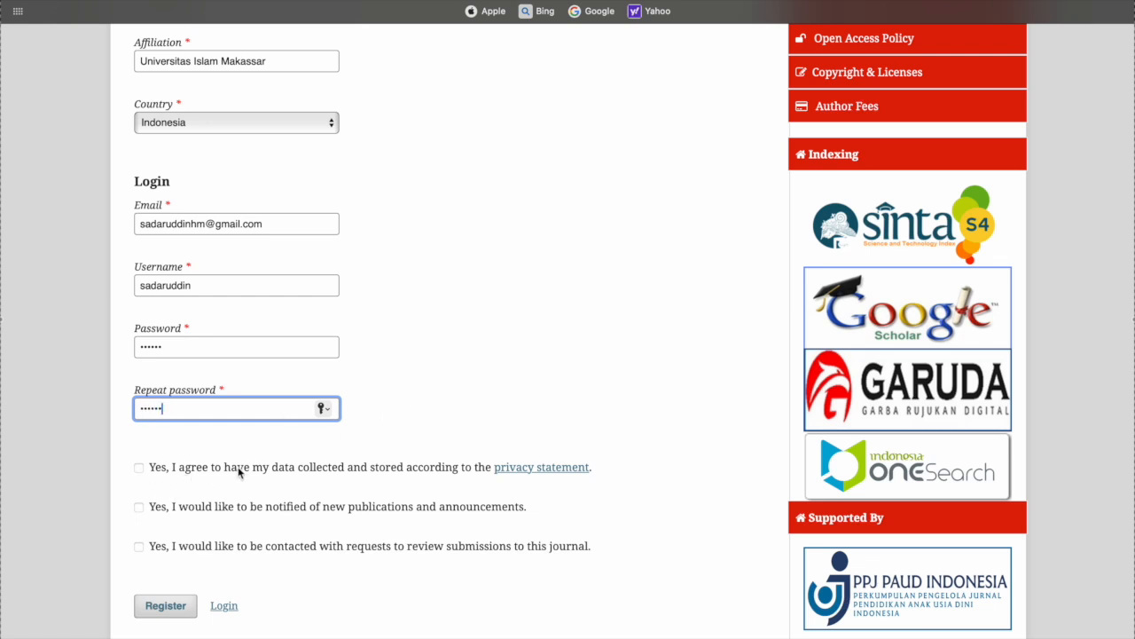
click(139, 468)
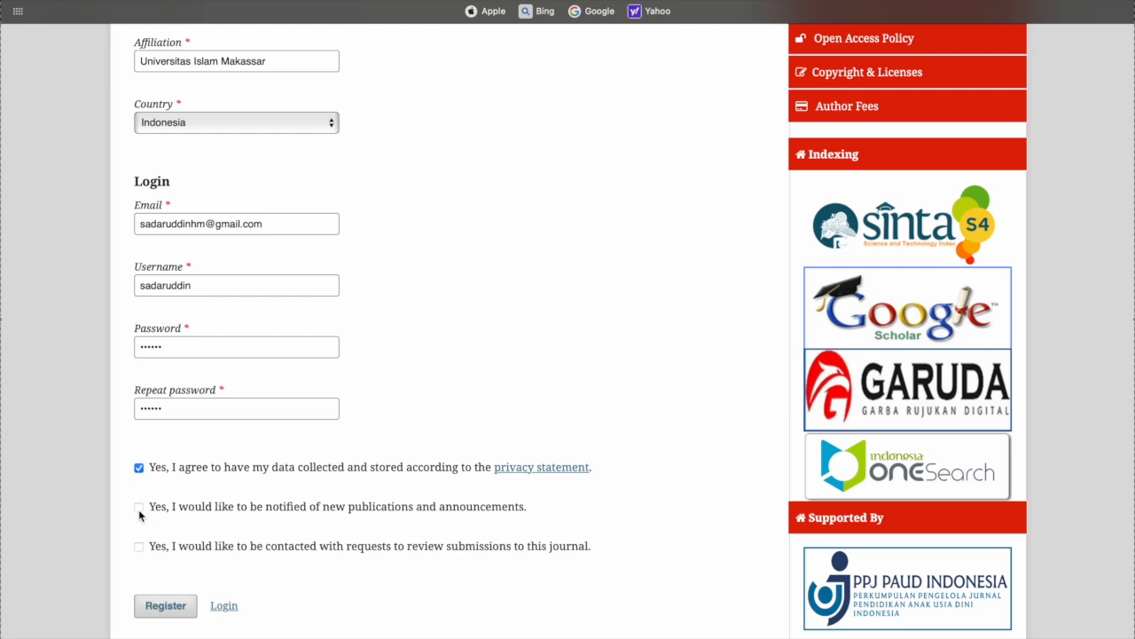
Opt in to notices of new publications and to being contacted for review requests
click(140, 509)
click(139, 546)
scroll(221, 565, down, 3)
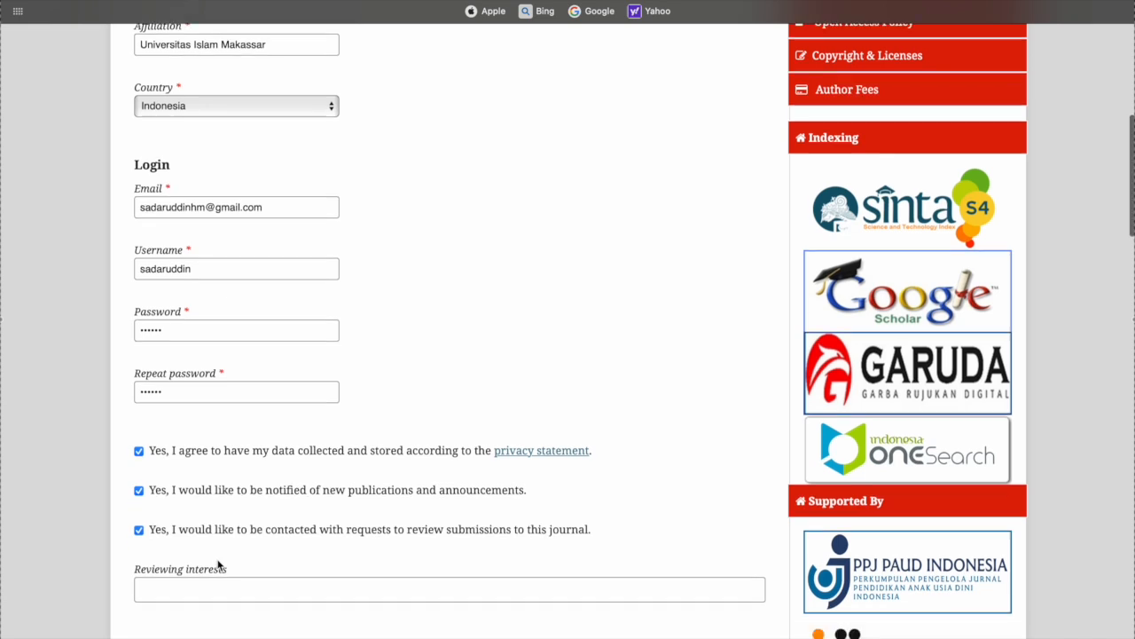
scroll(218, 442, up, 1)
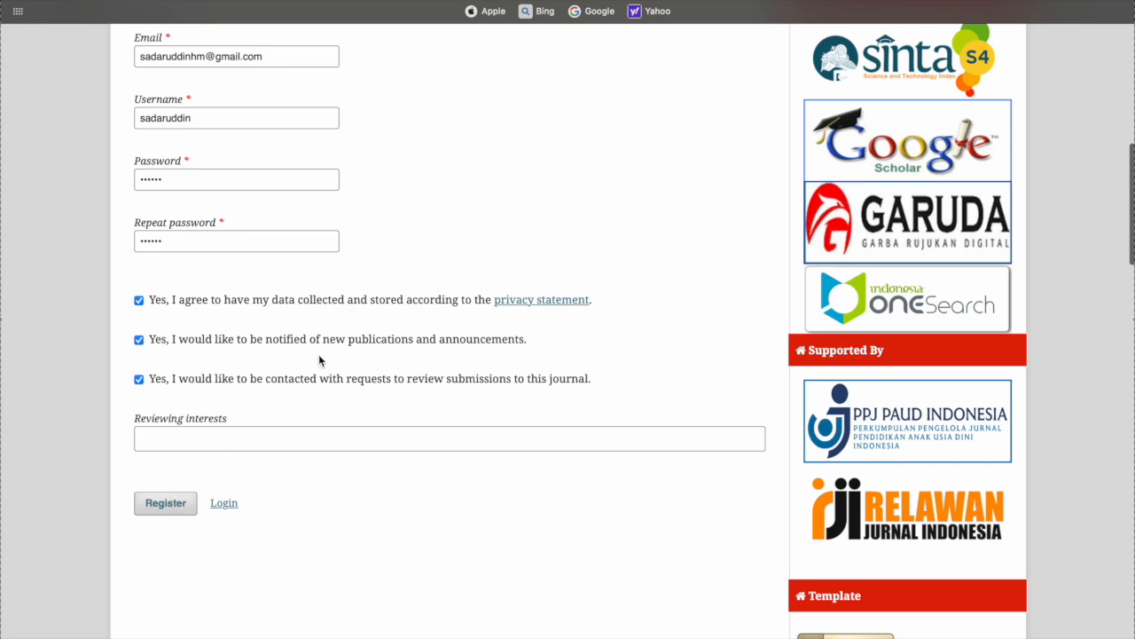
Go to the journal's Login page, declining Safari's save-password prompt
scroll(319, 358, up, 5)
scroll(318, 359, up, 10)
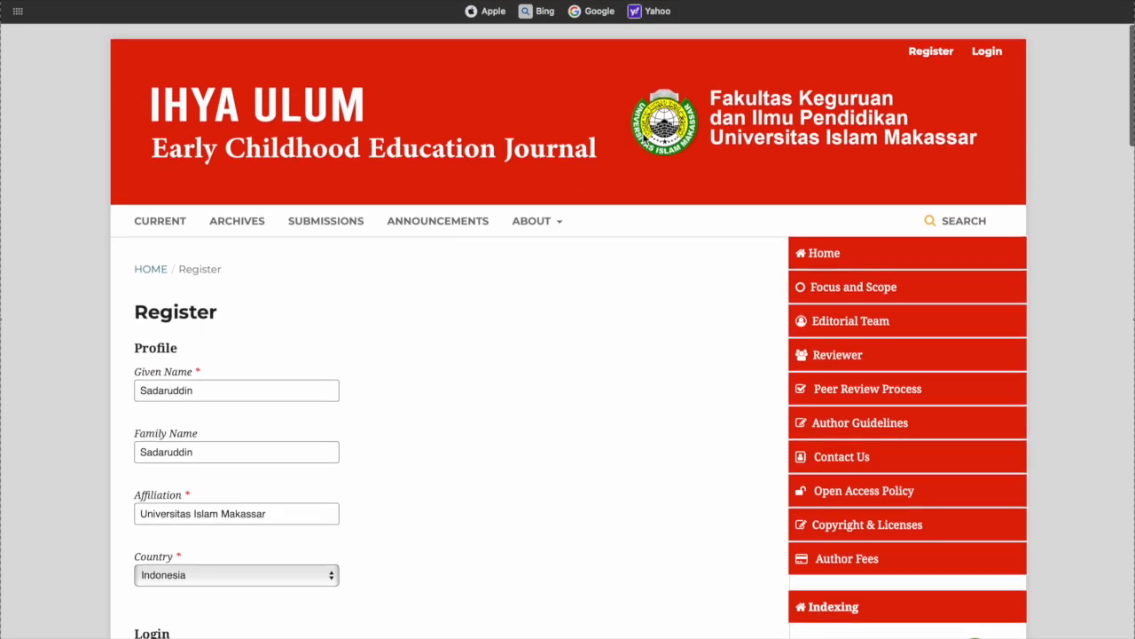
click(992, 51)
click(568, 400)
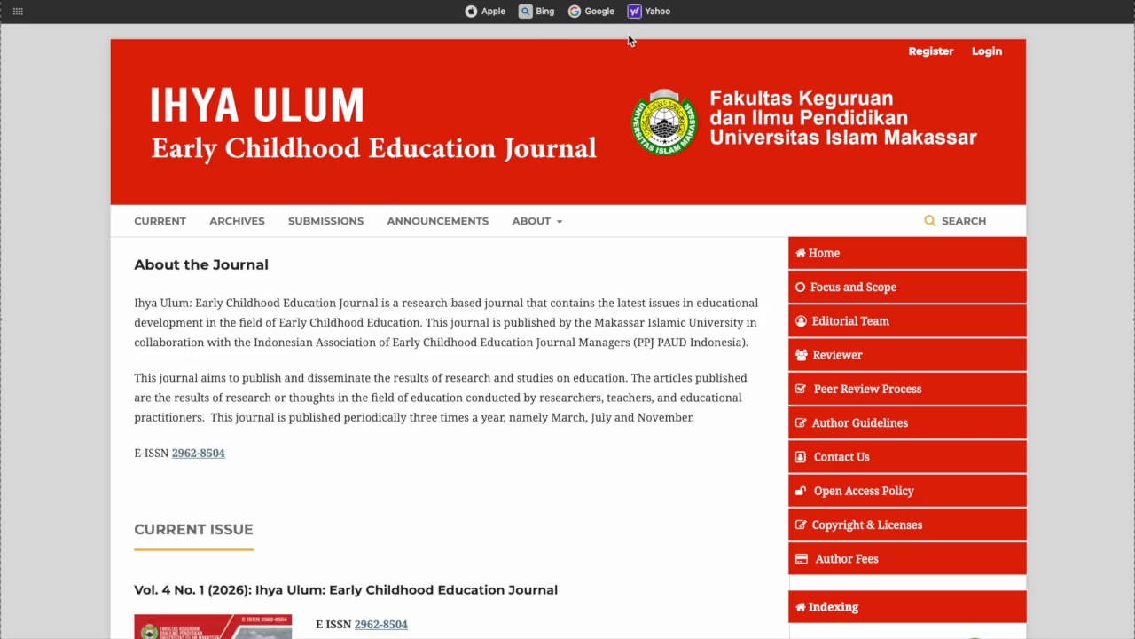
Log in with the saved account credentials and open the Submissions dashboard
click(988, 52)
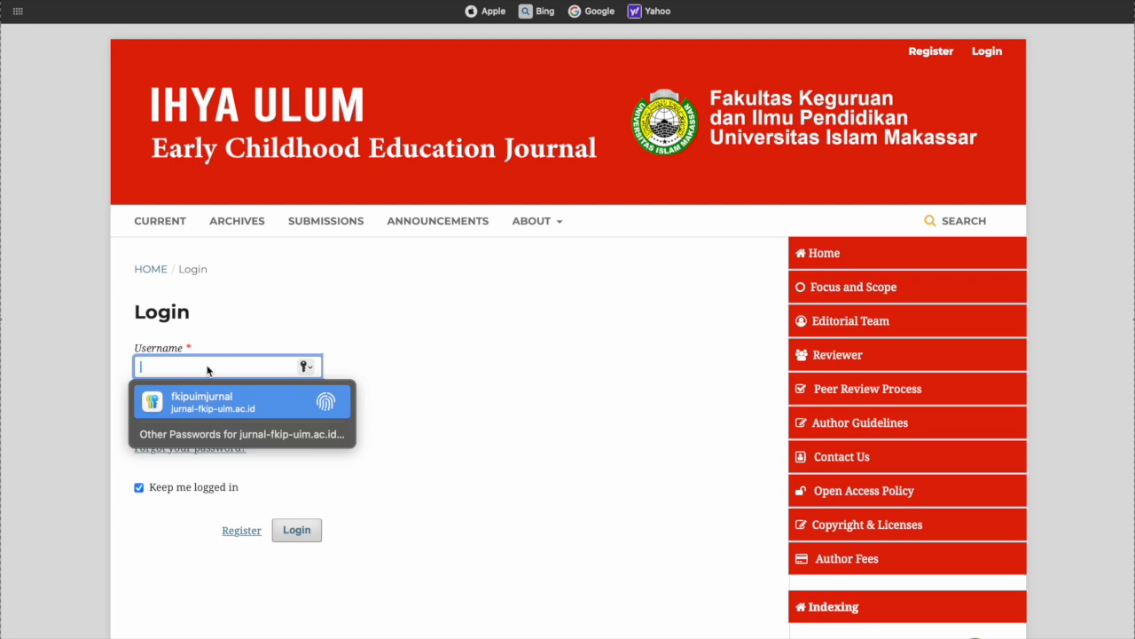
text(s)
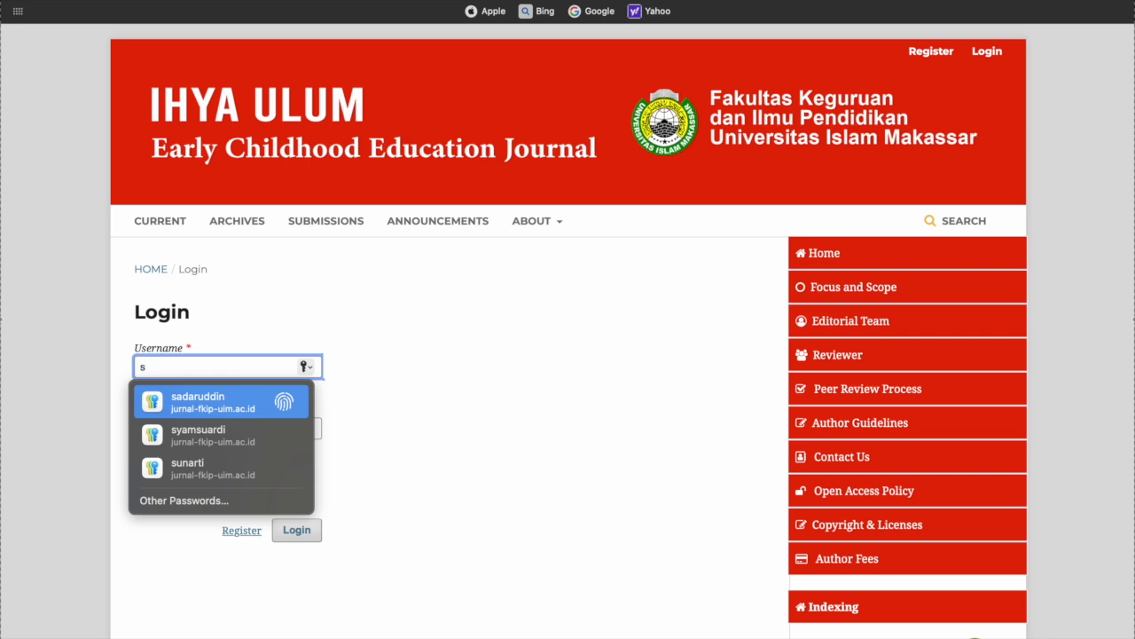
text(adaruddin)
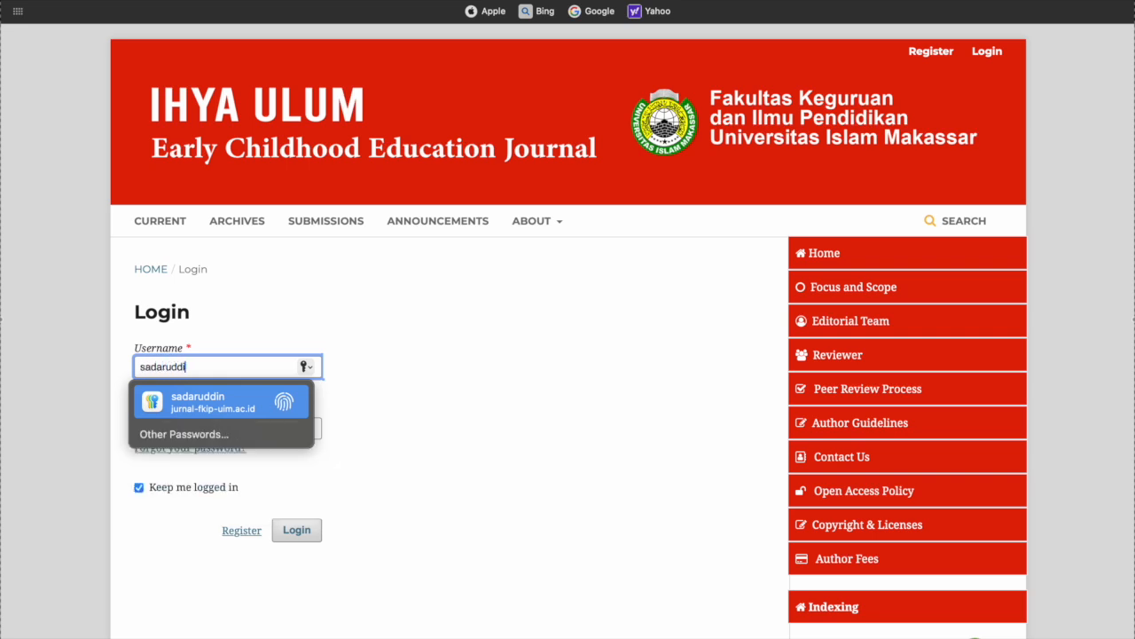
click(191, 399)
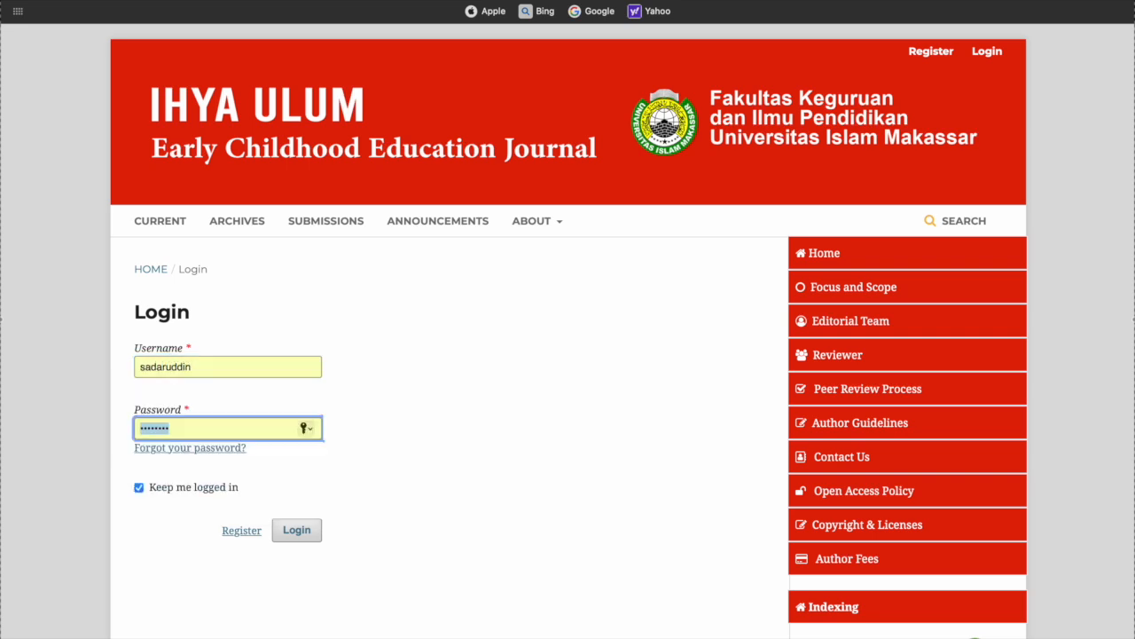
key(Return)
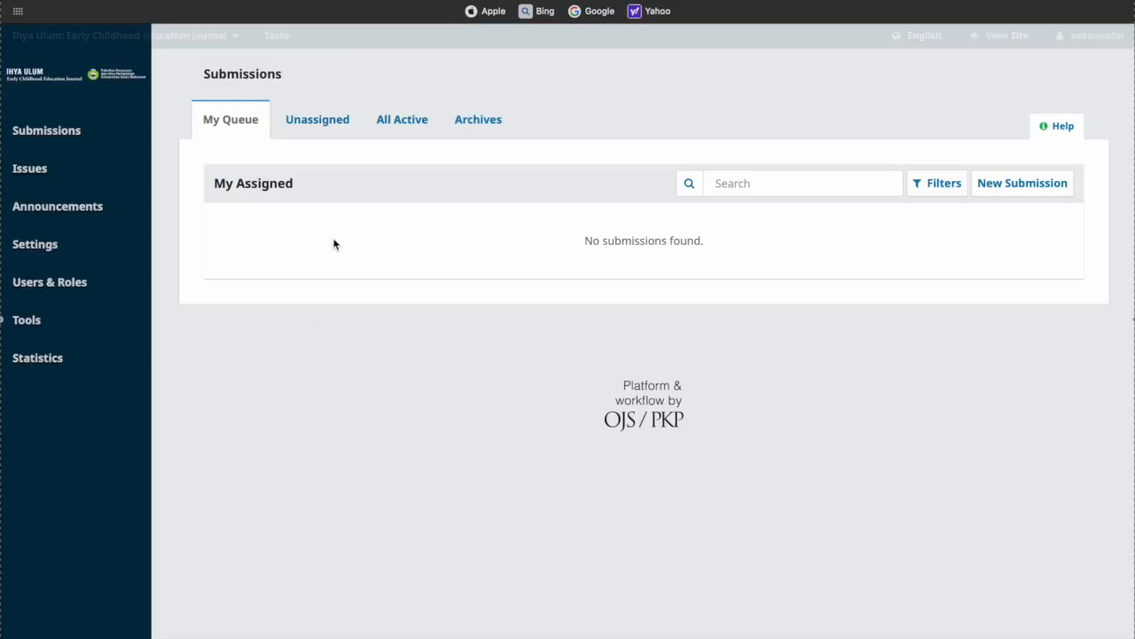
click(62, 138)
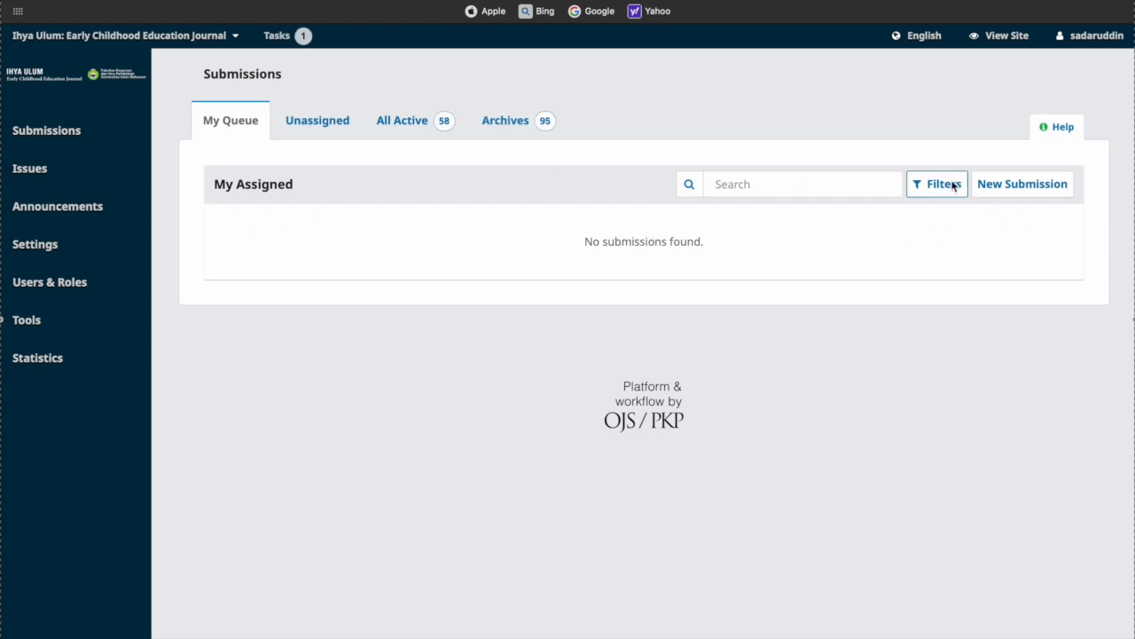
Start a new submission and tick the Submission Requirements checkboxes
click(1026, 187)
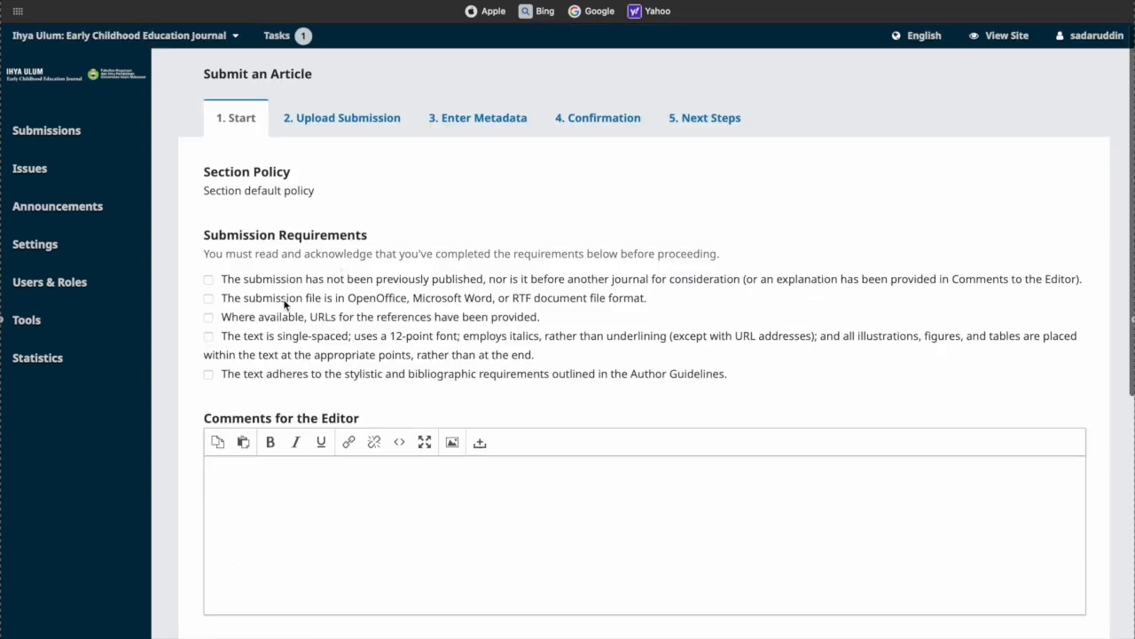
click(209, 281)
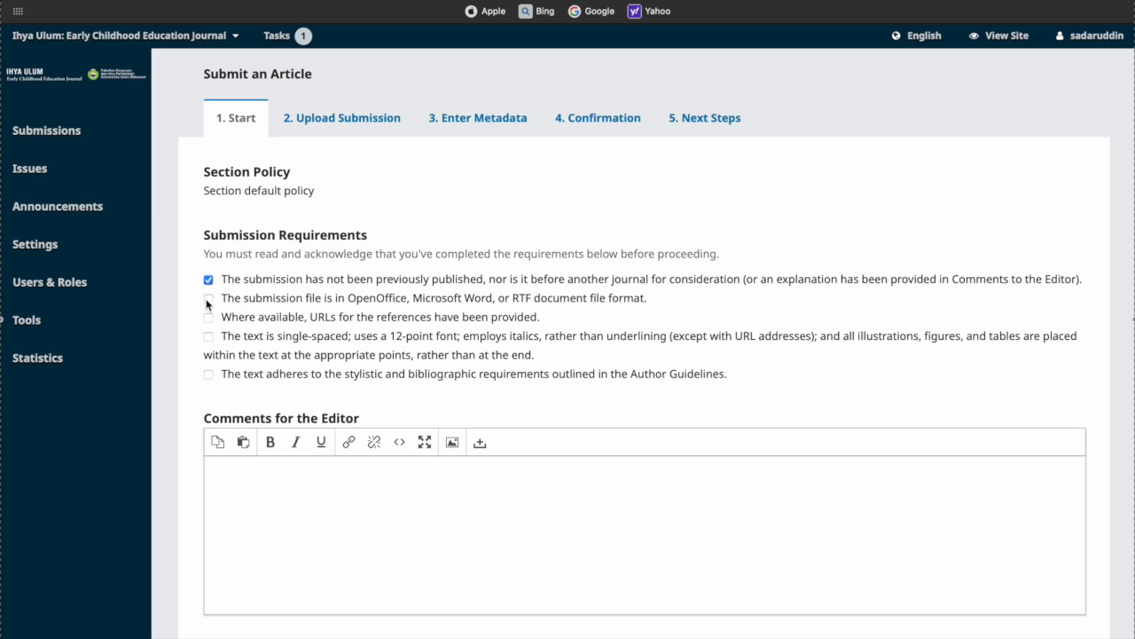
click(209, 317)
click(208, 337)
scroll(271, 401, down, 5)
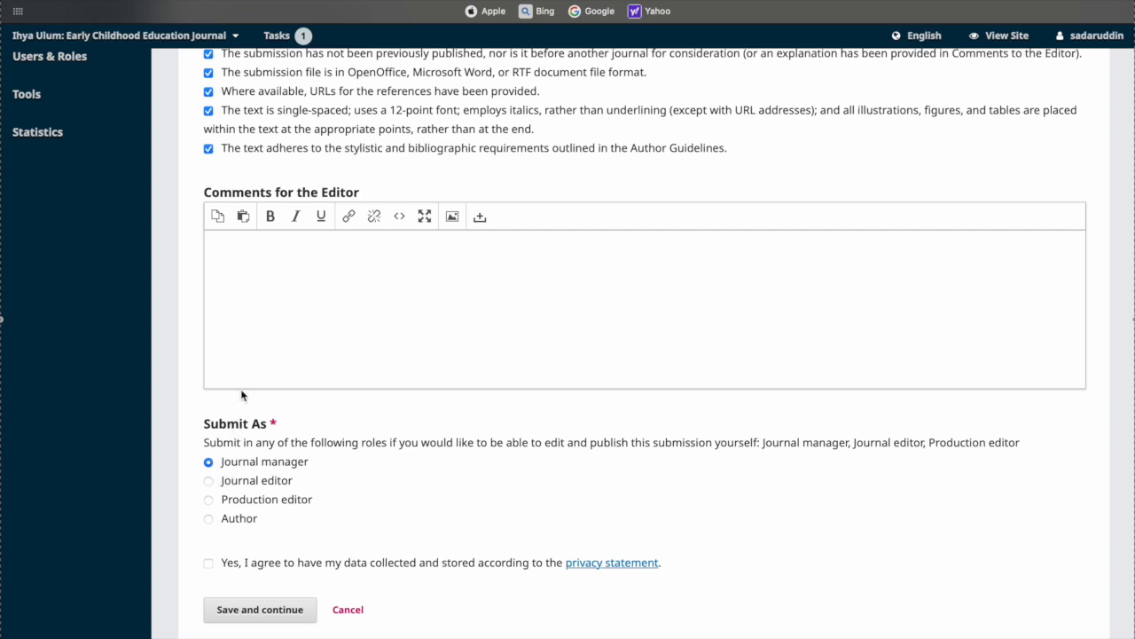
Choose Author as the submitting role, accept the privacy statement, and save the Start step
click(208, 520)
scroll(375, 510, down, 1)
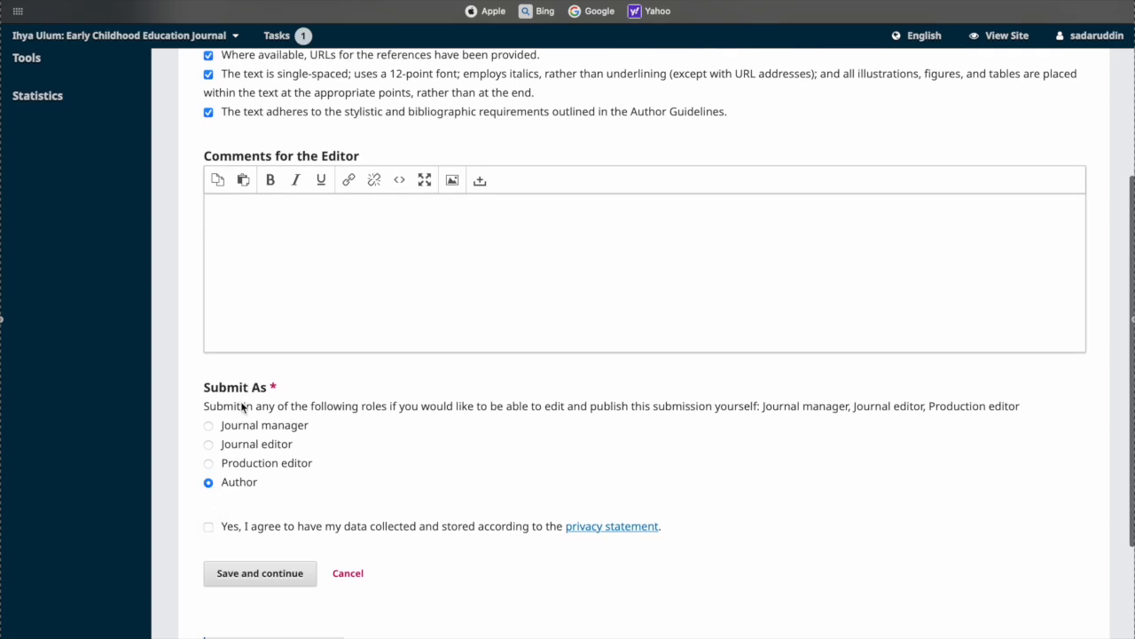
click(208, 527)
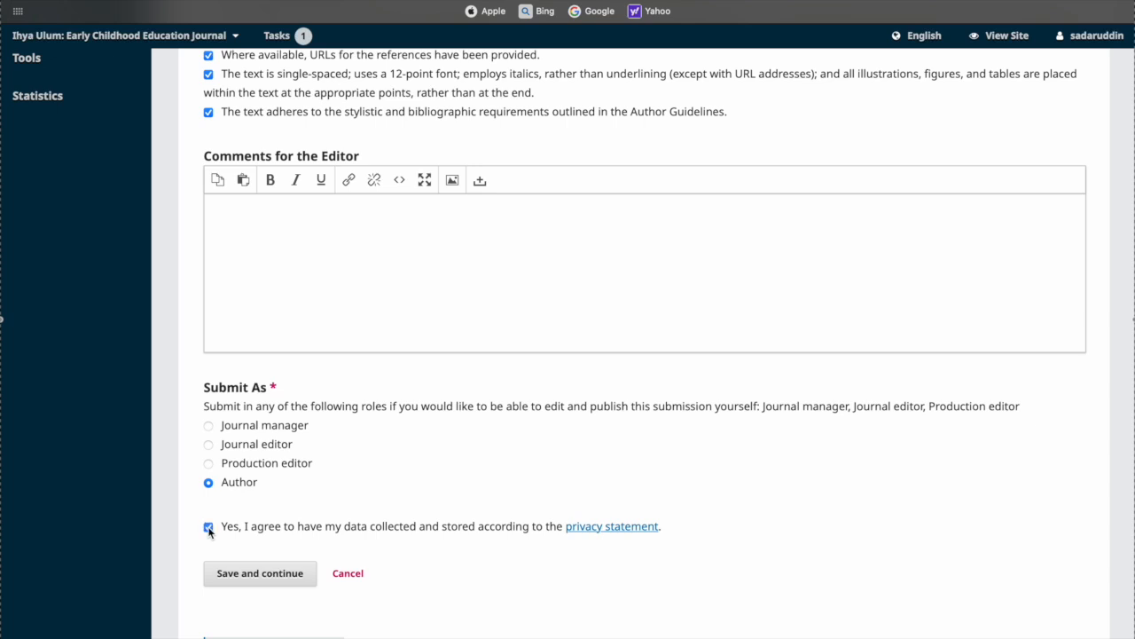
click(263, 574)
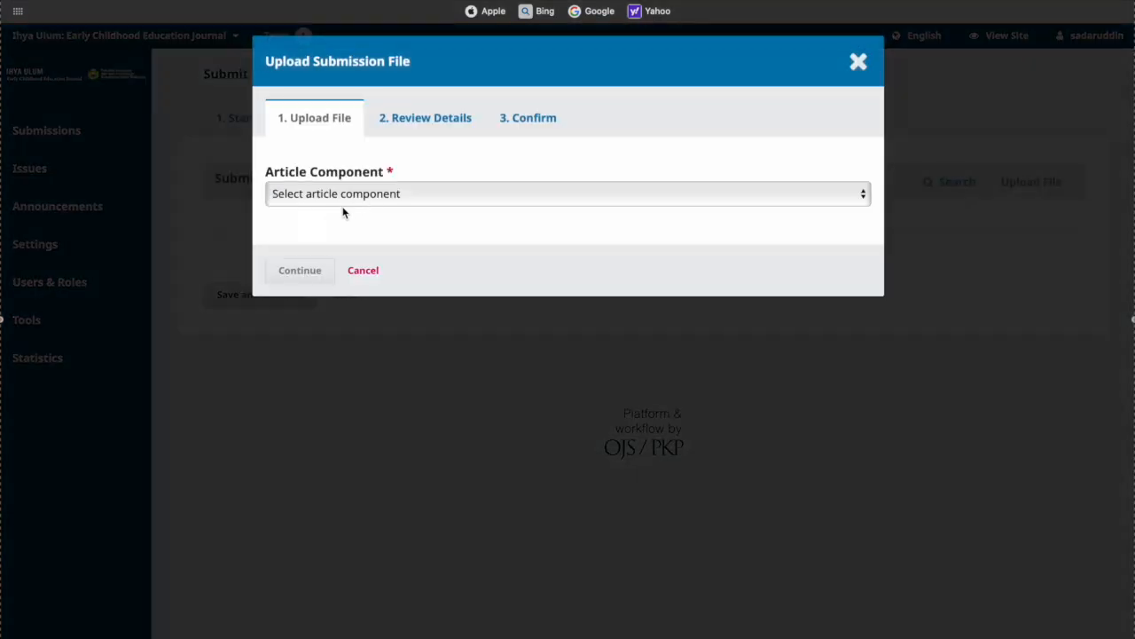
Upload template_Al-Hikam.docx as the Article Text component and proceed to Review Details
click(532, 195)
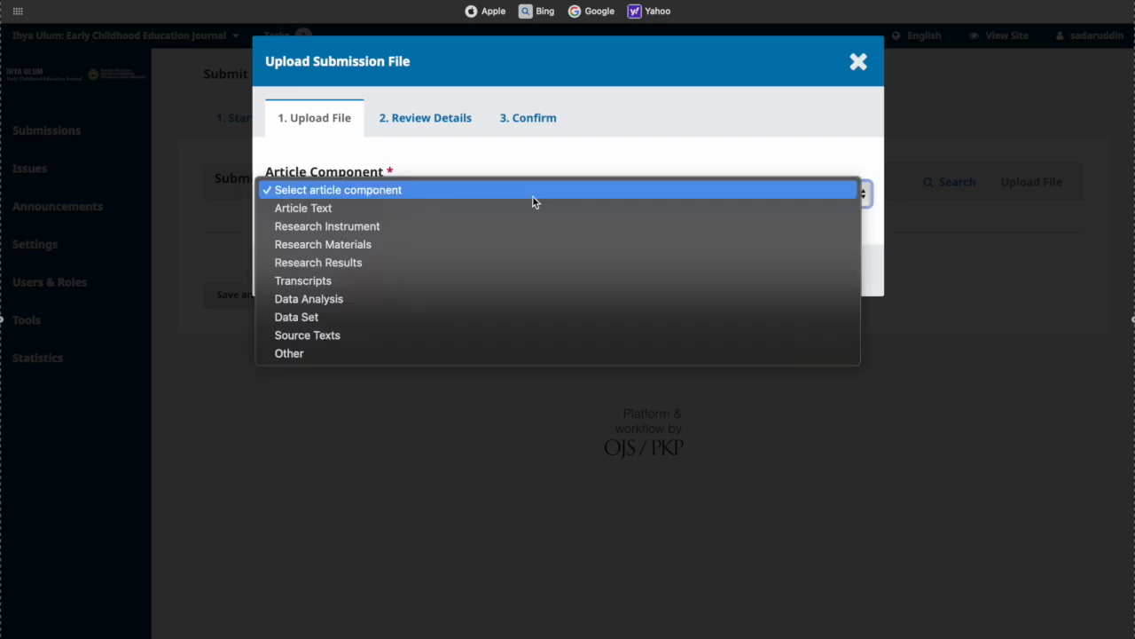
click(533, 167)
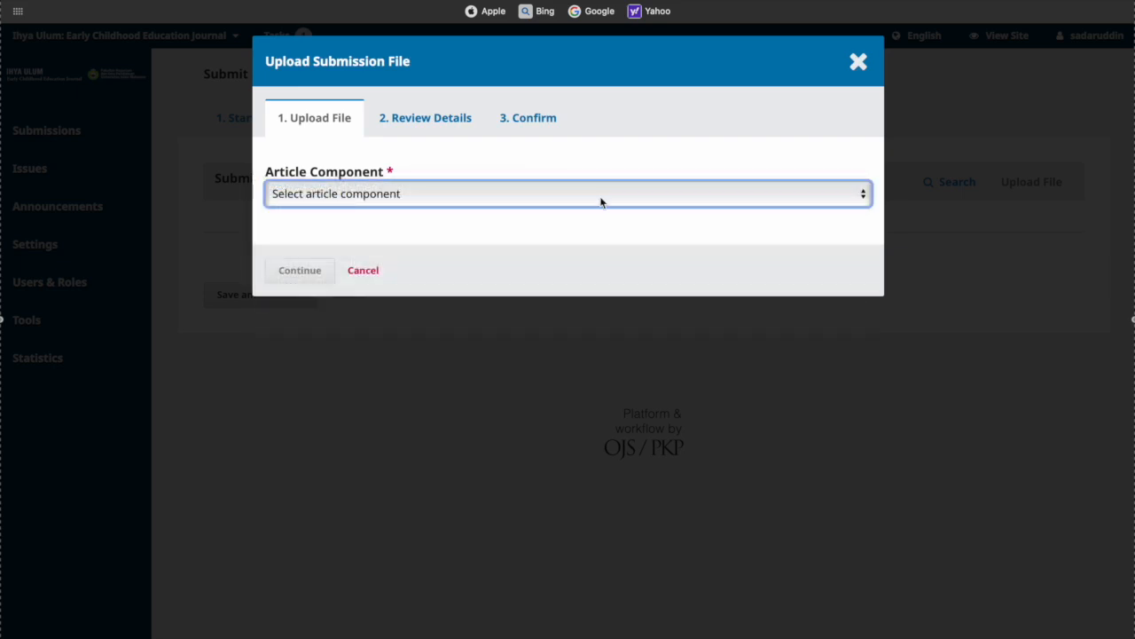
click(600, 202)
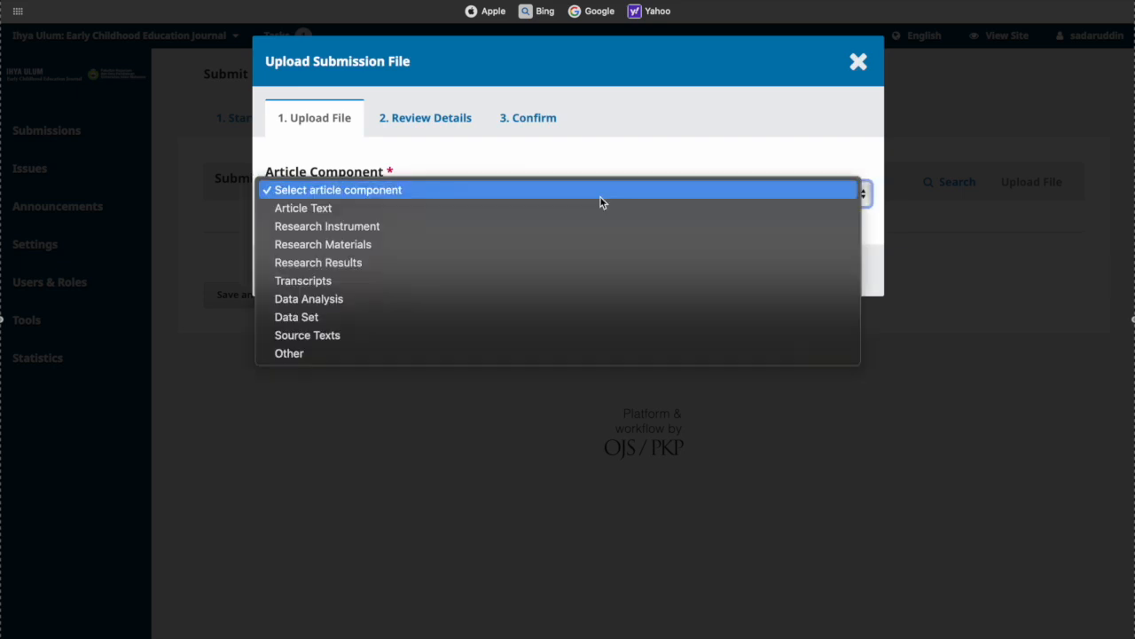
click(503, 209)
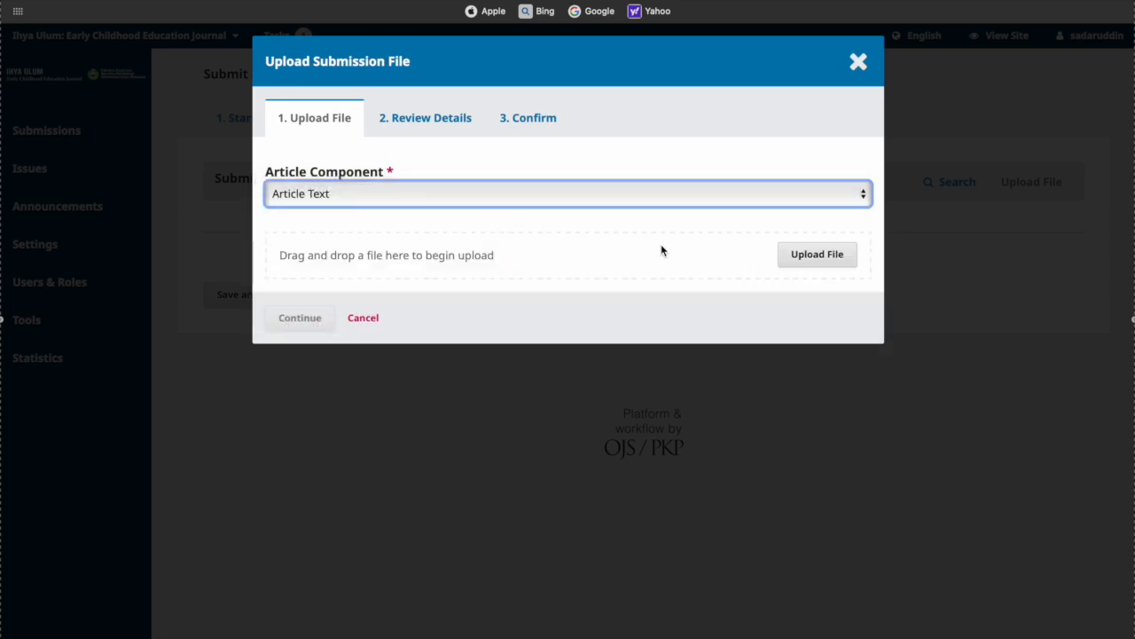
click(818, 256)
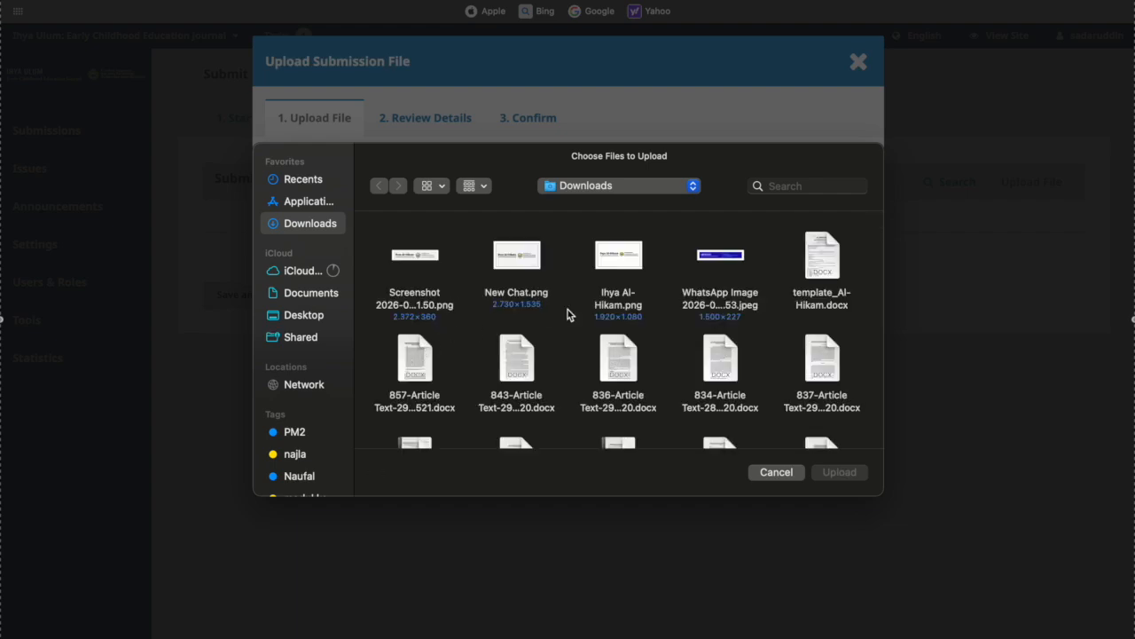
double_click(825, 254)
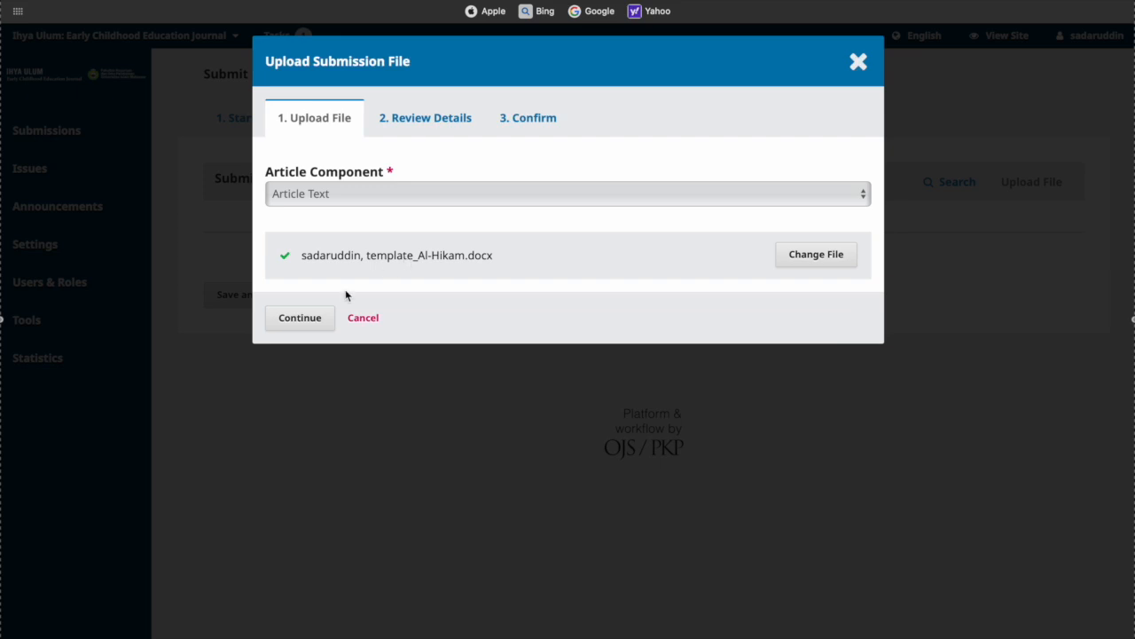
click(303, 322)
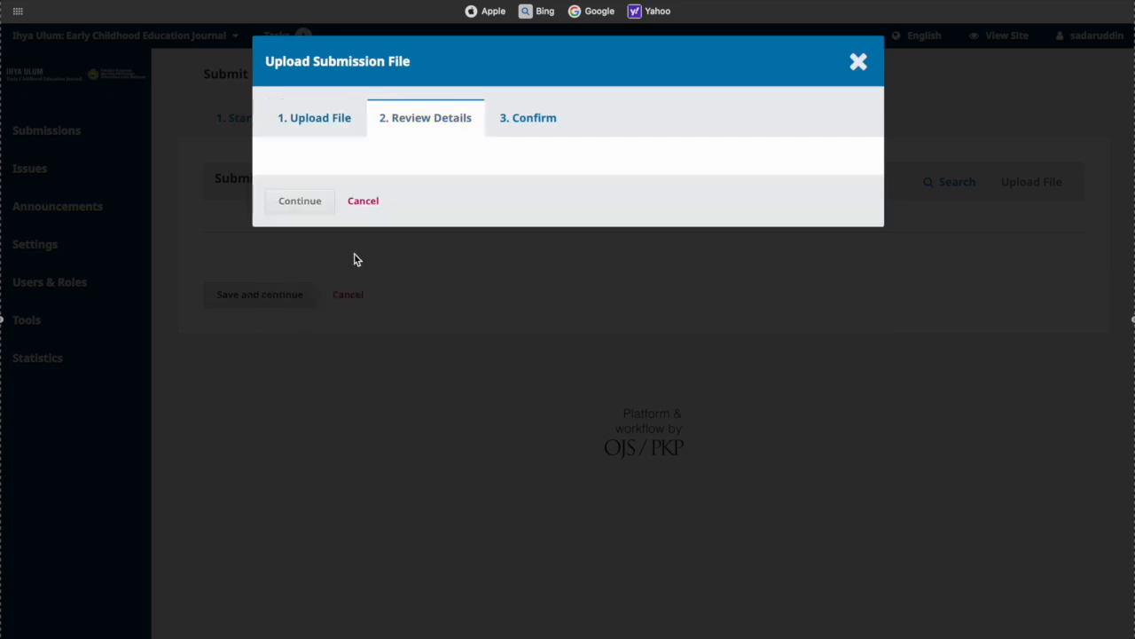
Confirm the file details, complete the upload, and save to reach the Enter Metadata step
click(301, 253)
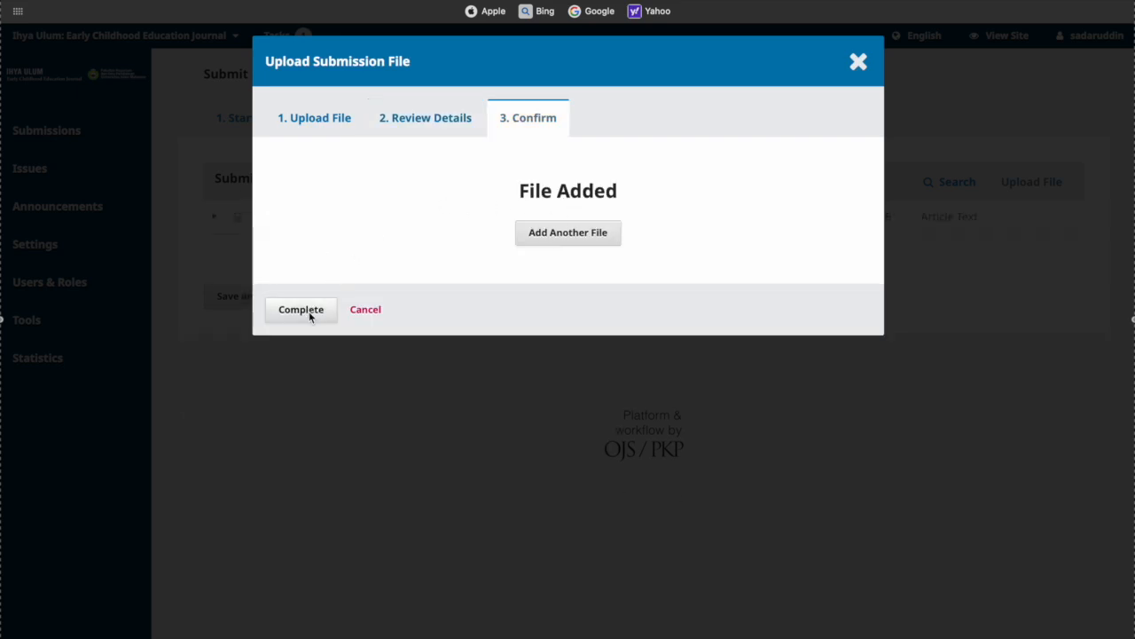
click(302, 310)
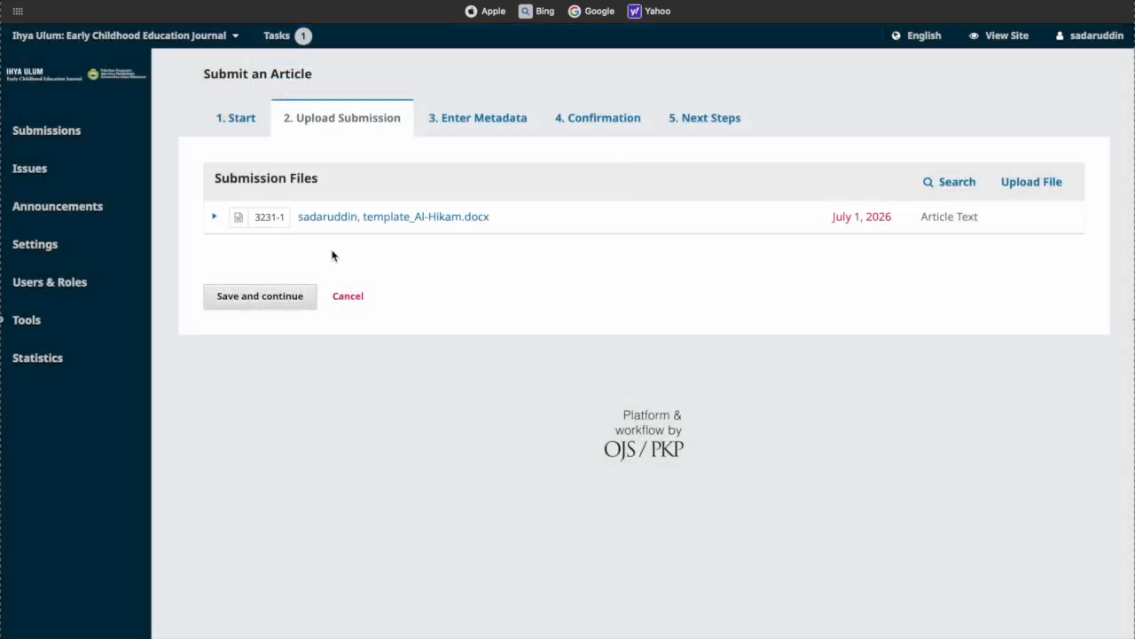
click(260, 297)
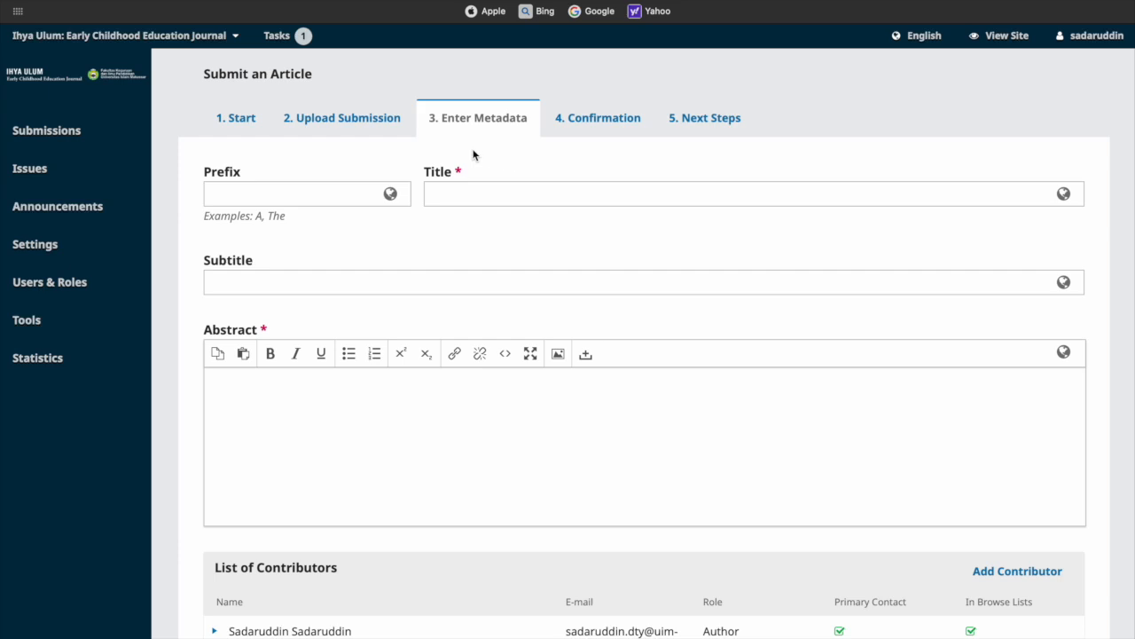
click(476, 193)
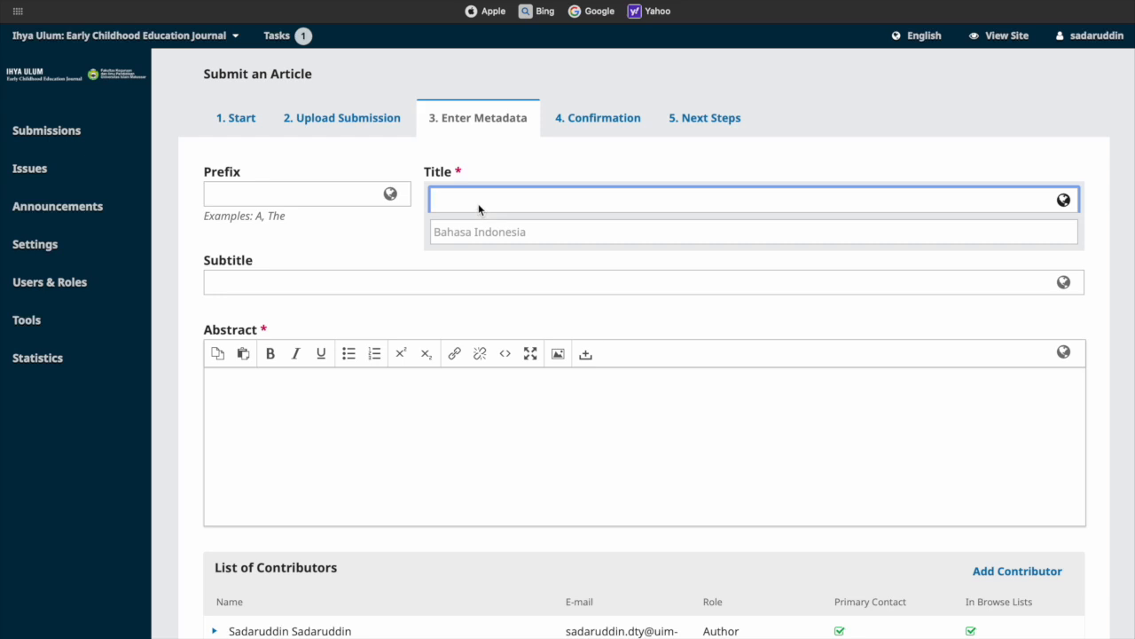
text(M)
key(BackSpace)
text(Peningkatan Kemampuan Motorik Halus)
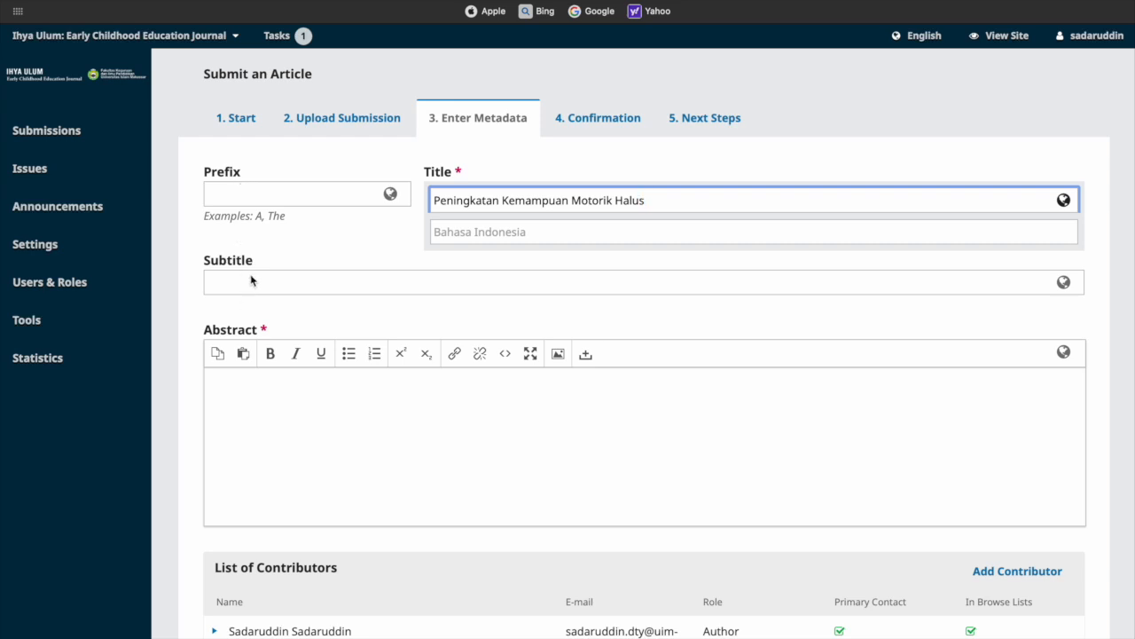
click(255, 384)
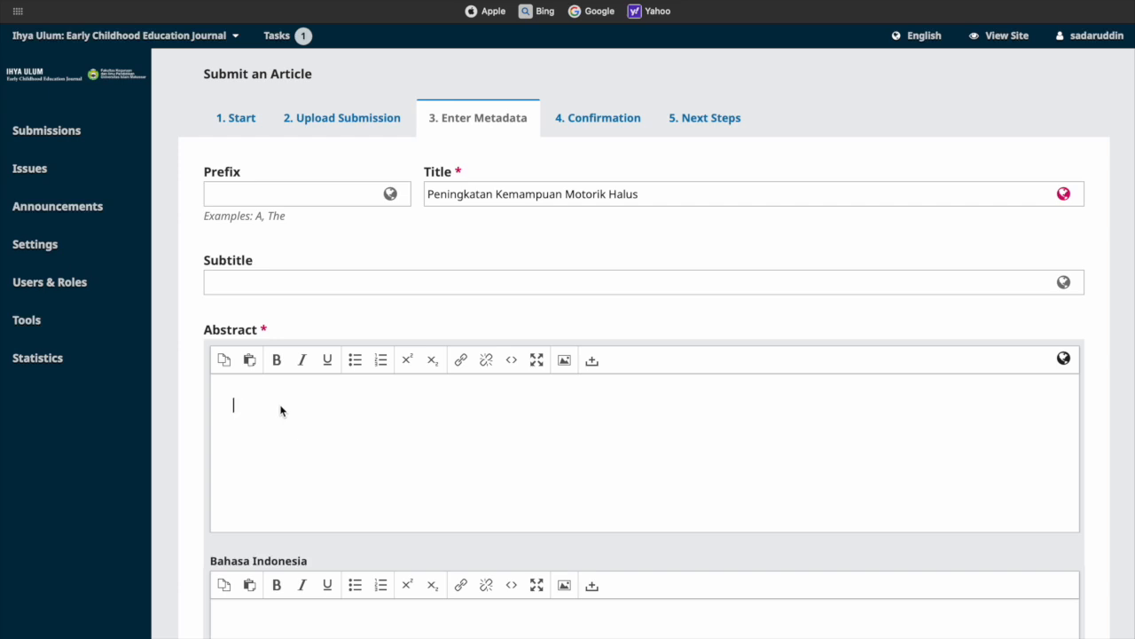
scroll(280, 411, down, 3)
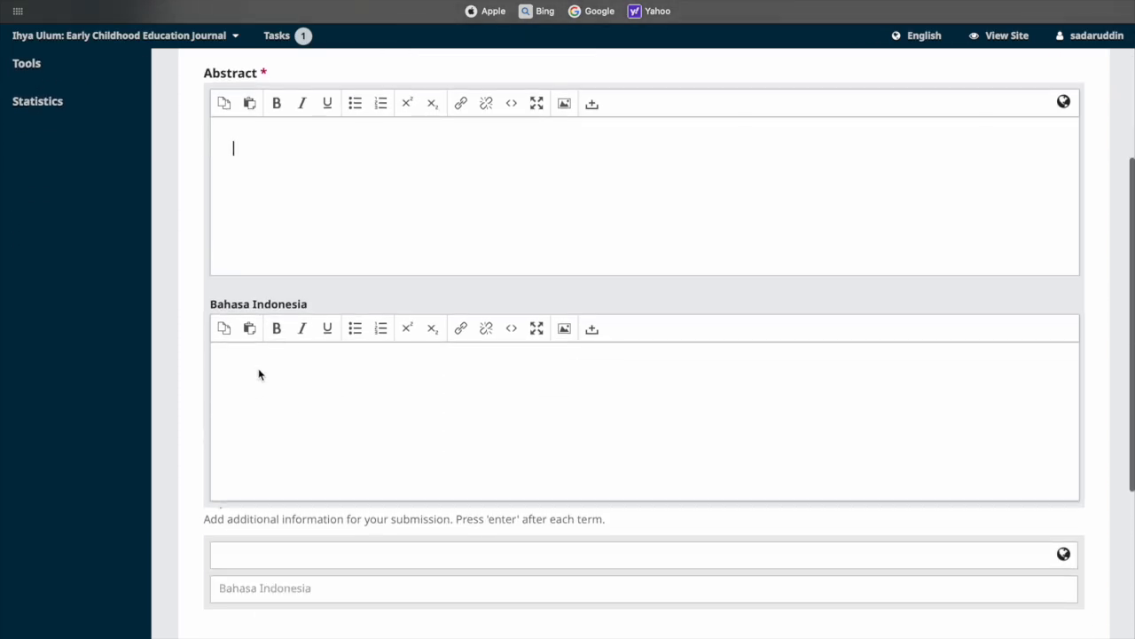
click(259, 376)
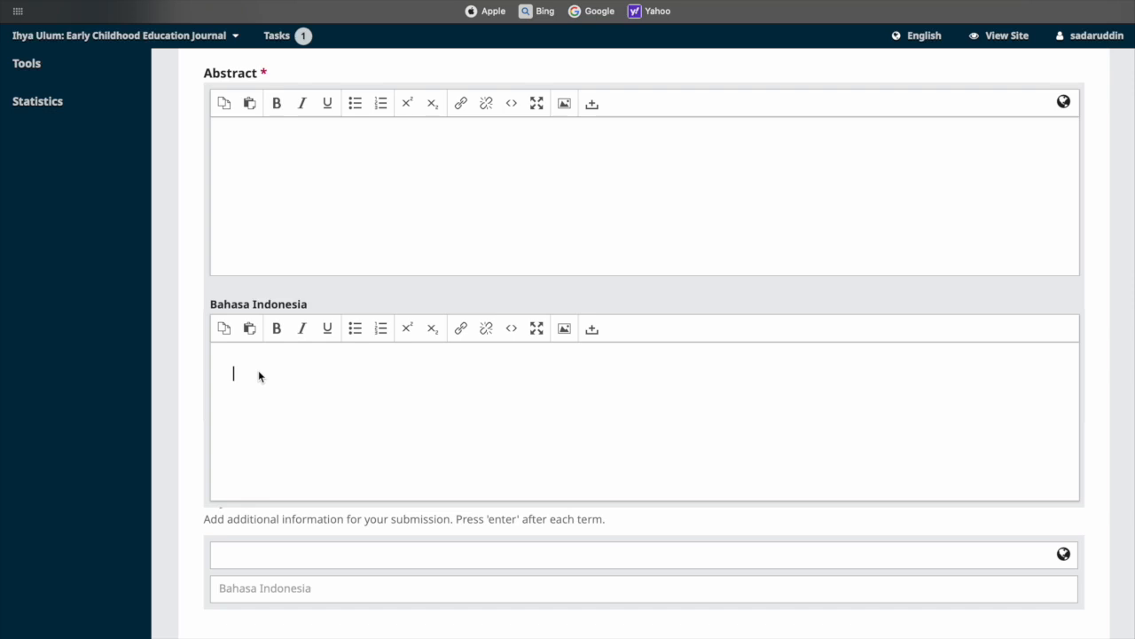
scroll(314, 433, down, 3)
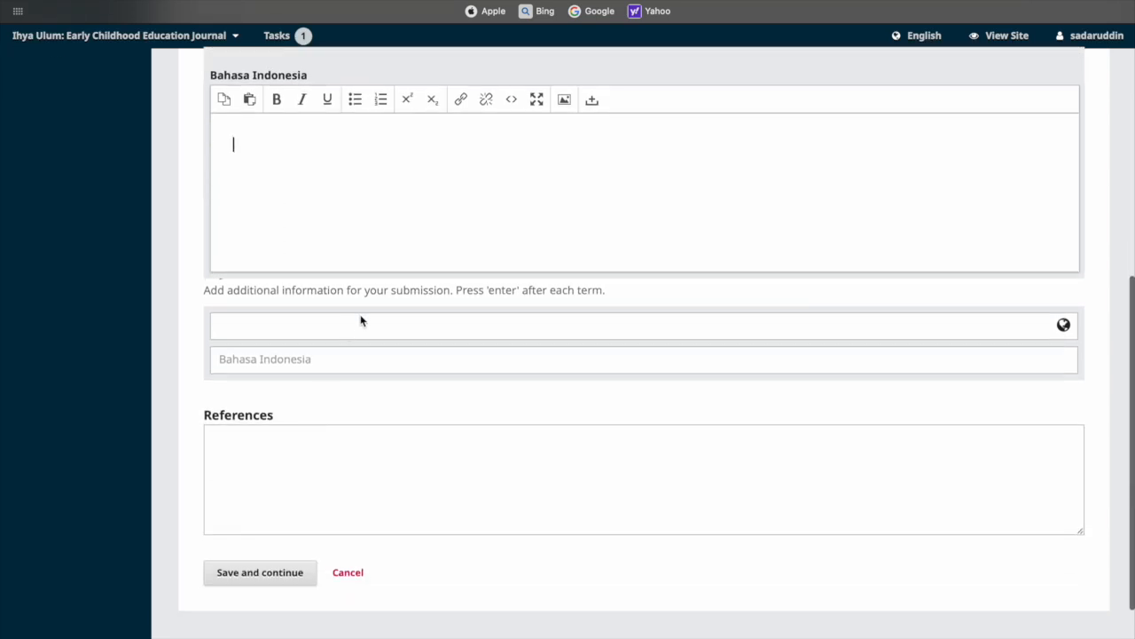
click(331, 321)
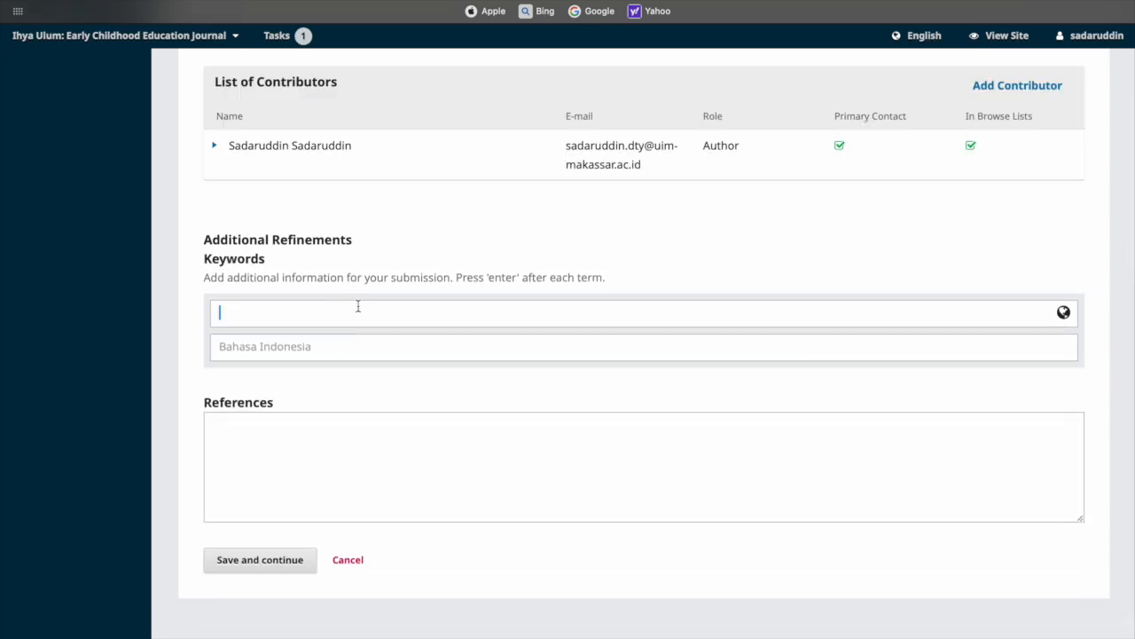
scroll(358, 307, up, 5)
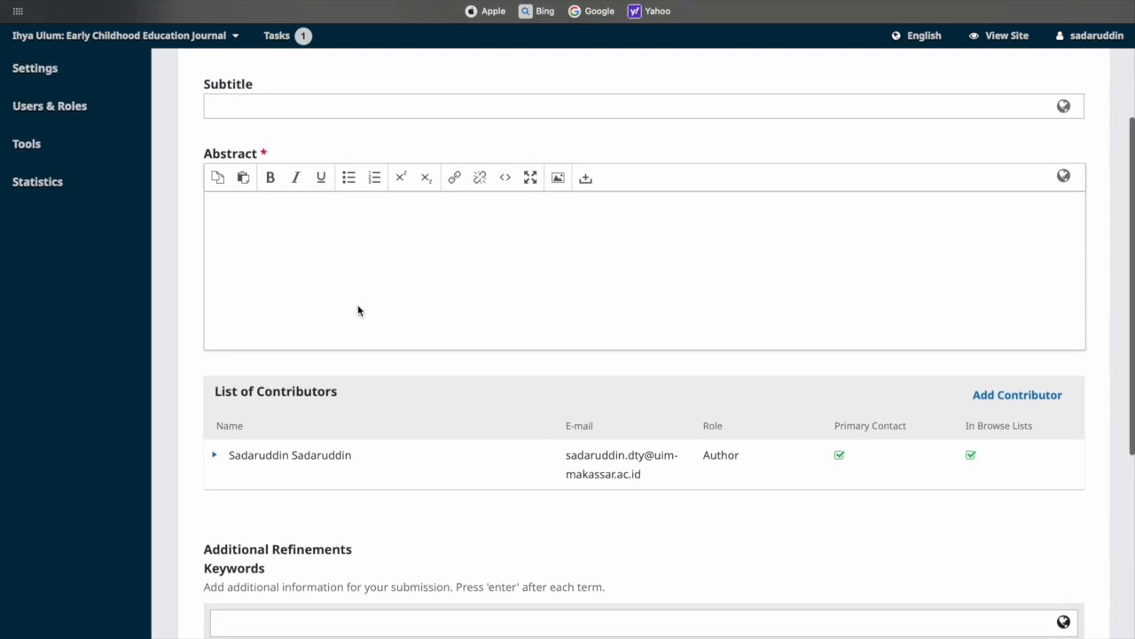
scroll(357, 309, down, 1)
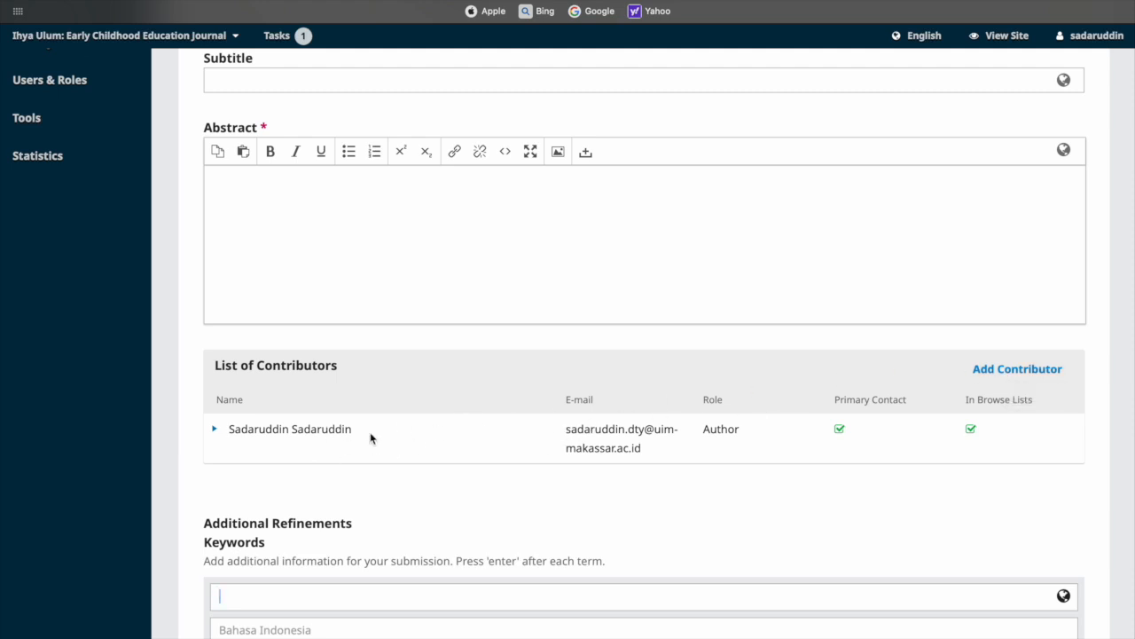
click(1014, 371)
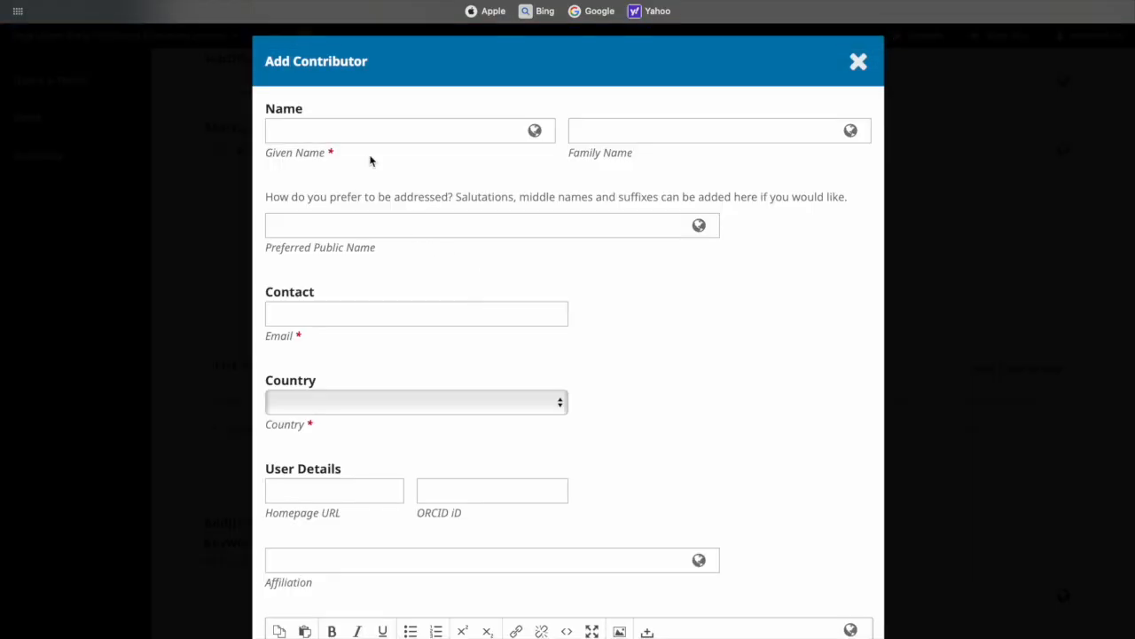
click(350, 136)
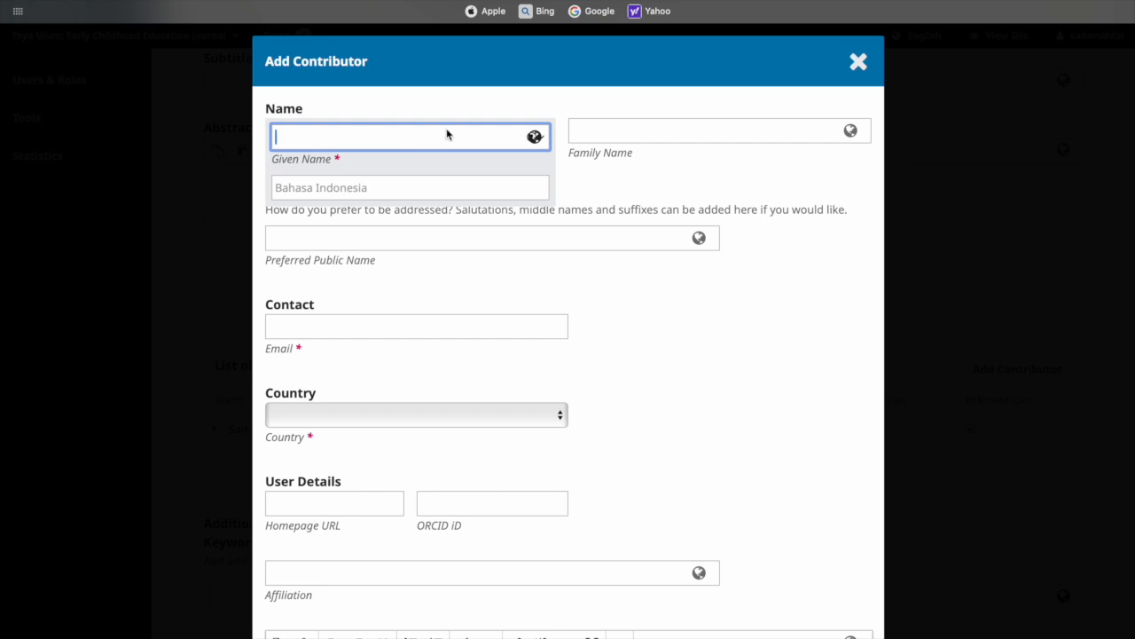
click(643, 133)
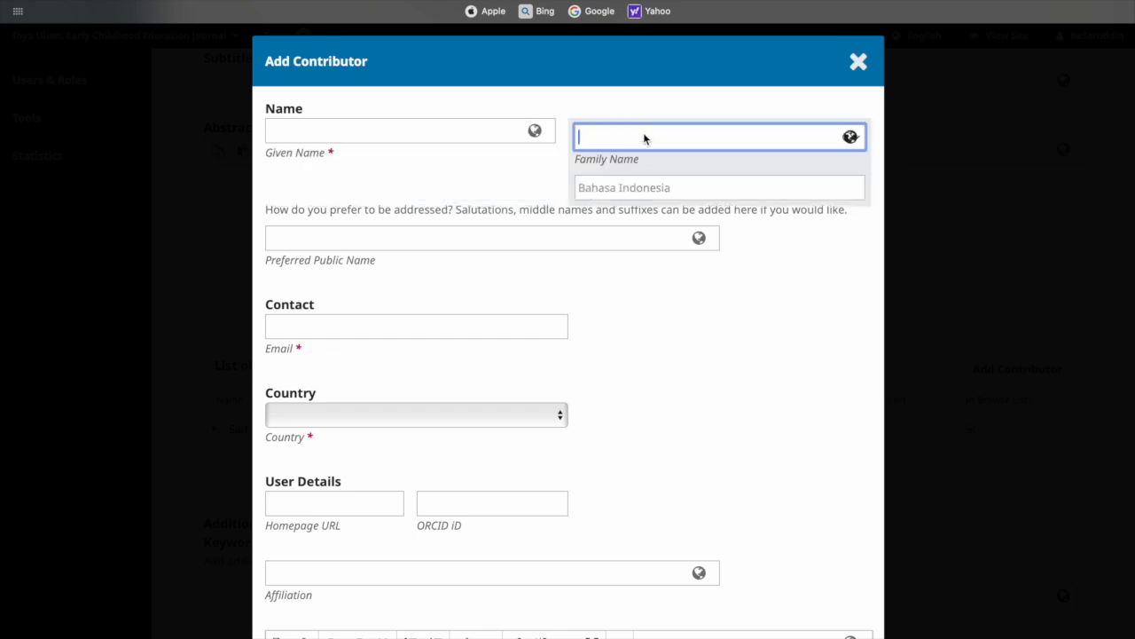
click(361, 294)
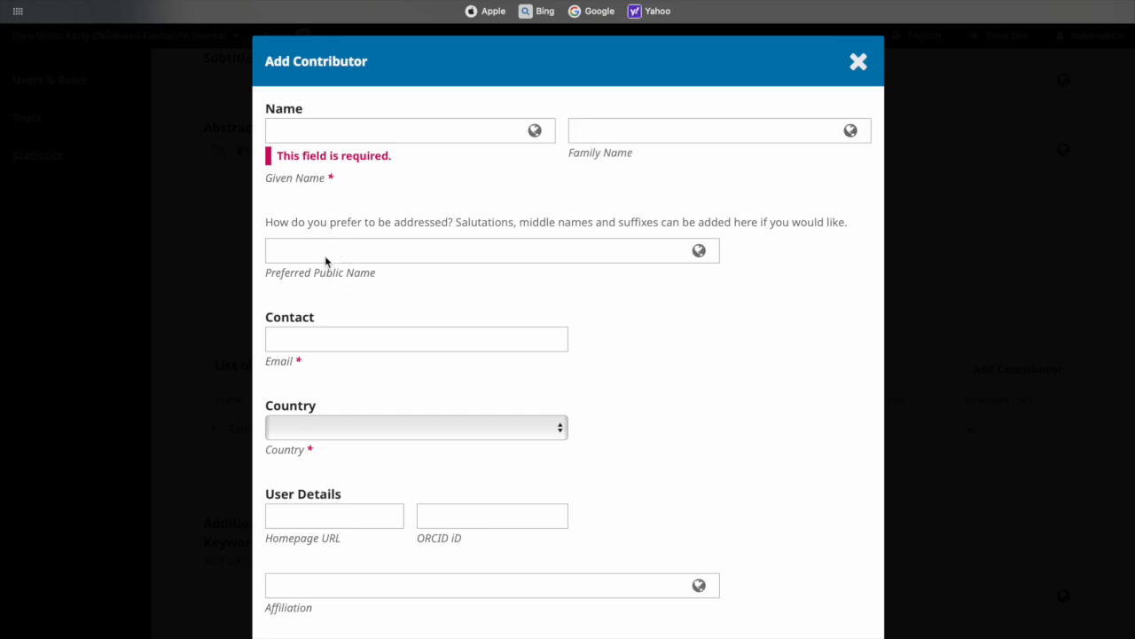
click(315, 341)
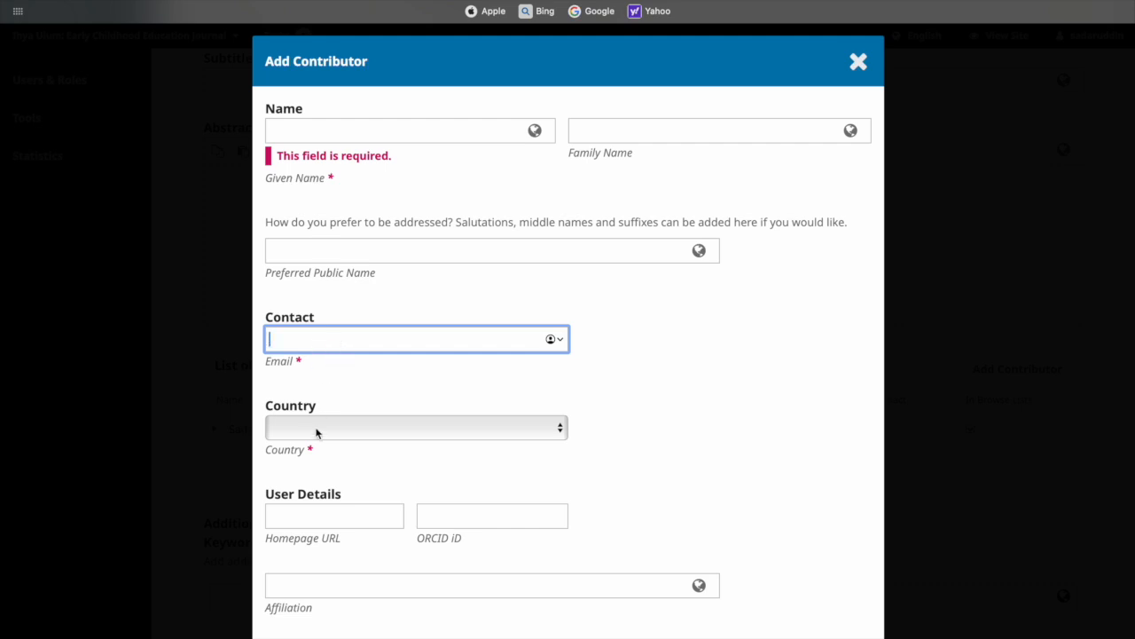
scroll(327, 468, down, 5)
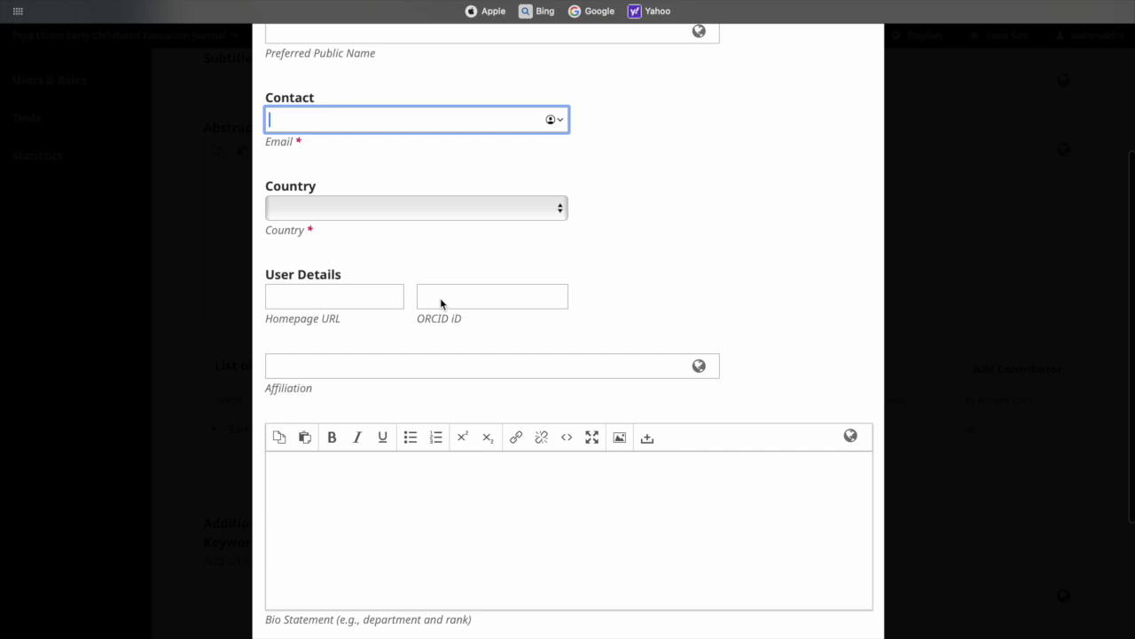
click(333, 367)
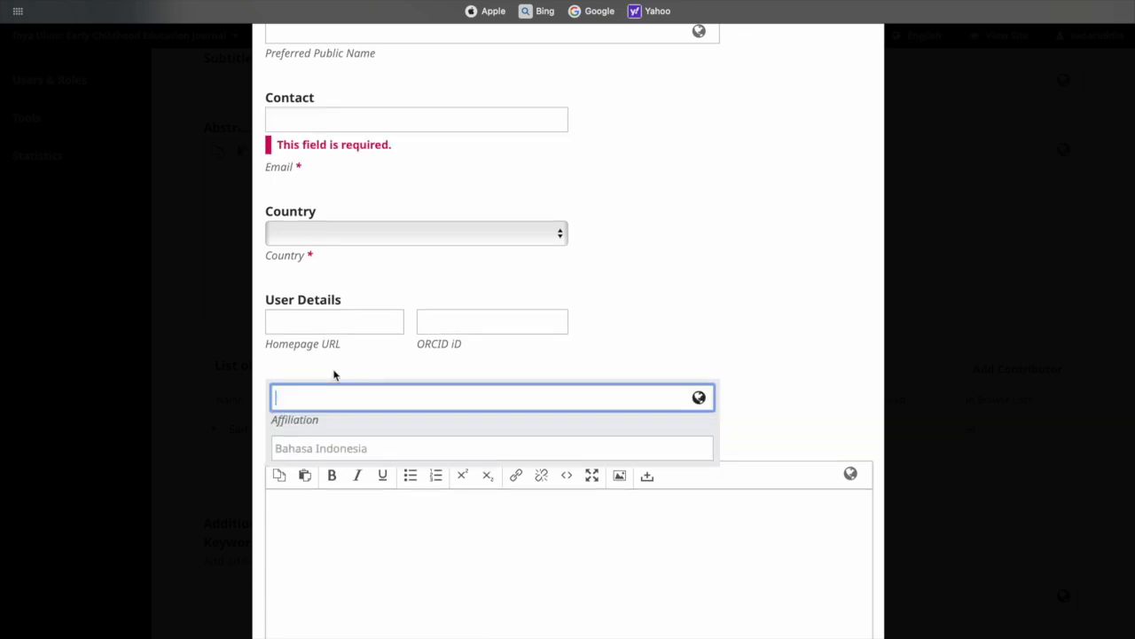
text(Universitas Islam Makassar)
scroll(325, 420, down, 1)
scroll(325, 419, down, 4)
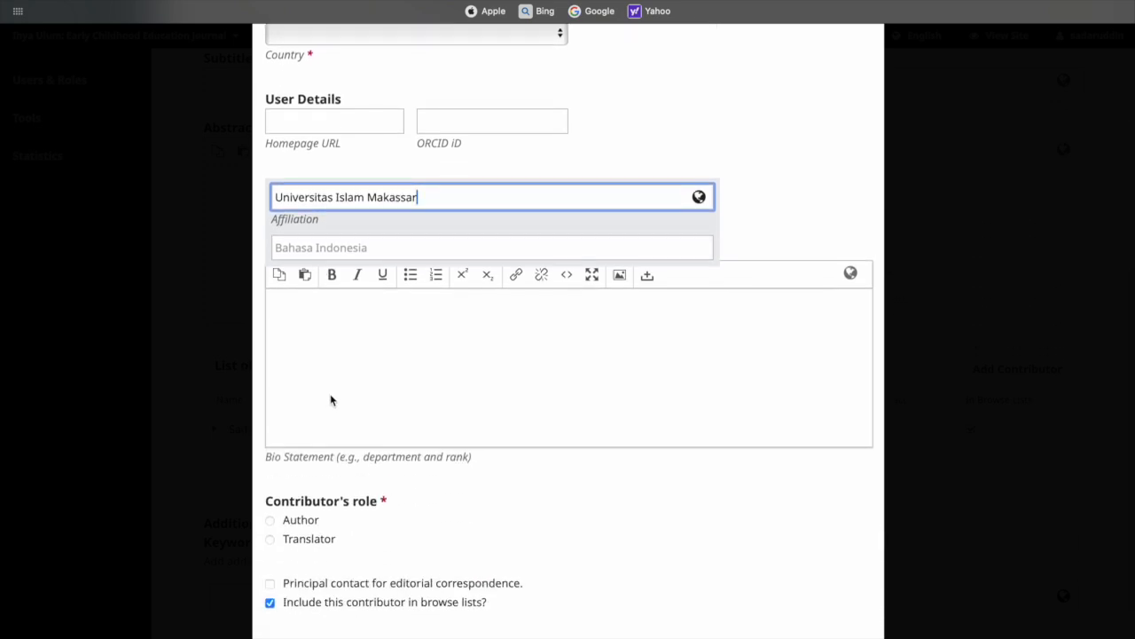
scroll(329, 398, down, 3)
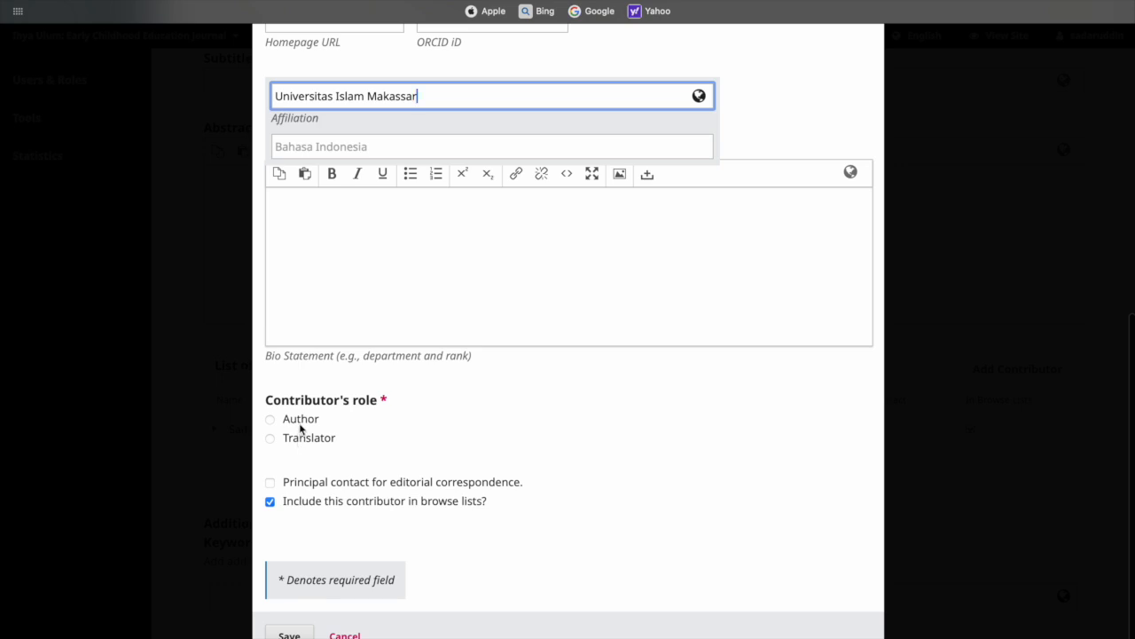
click(270, 419)
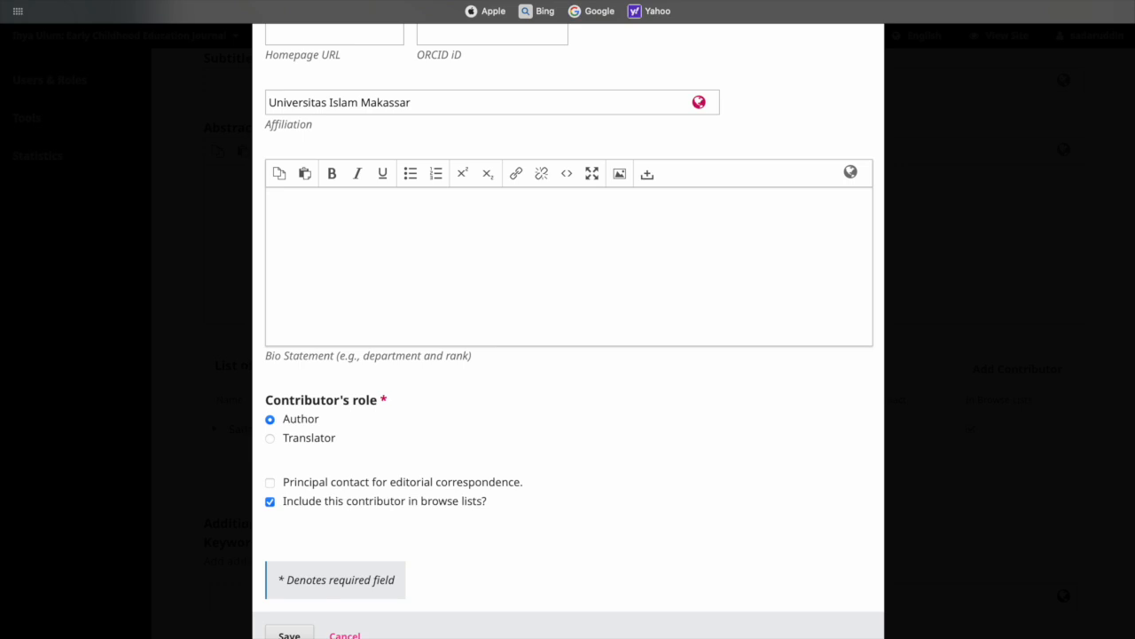
click(345, 635)
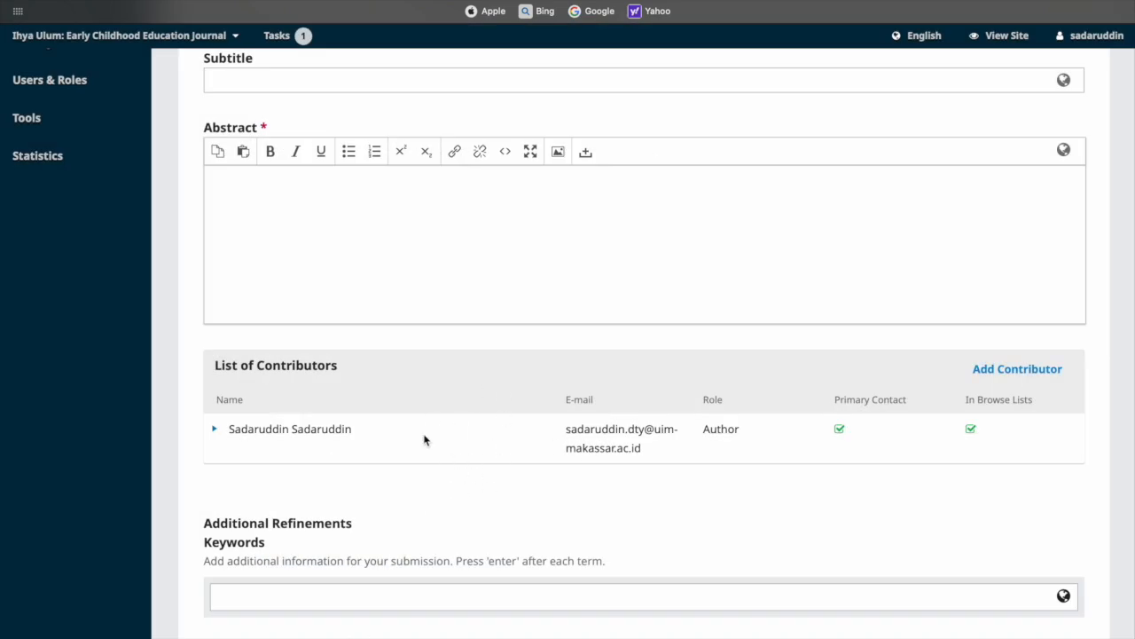
Add 'Creativity' as a keyword, replacing the mistaken 'Creativity;' entry
scroll(336, 454, down, 3)
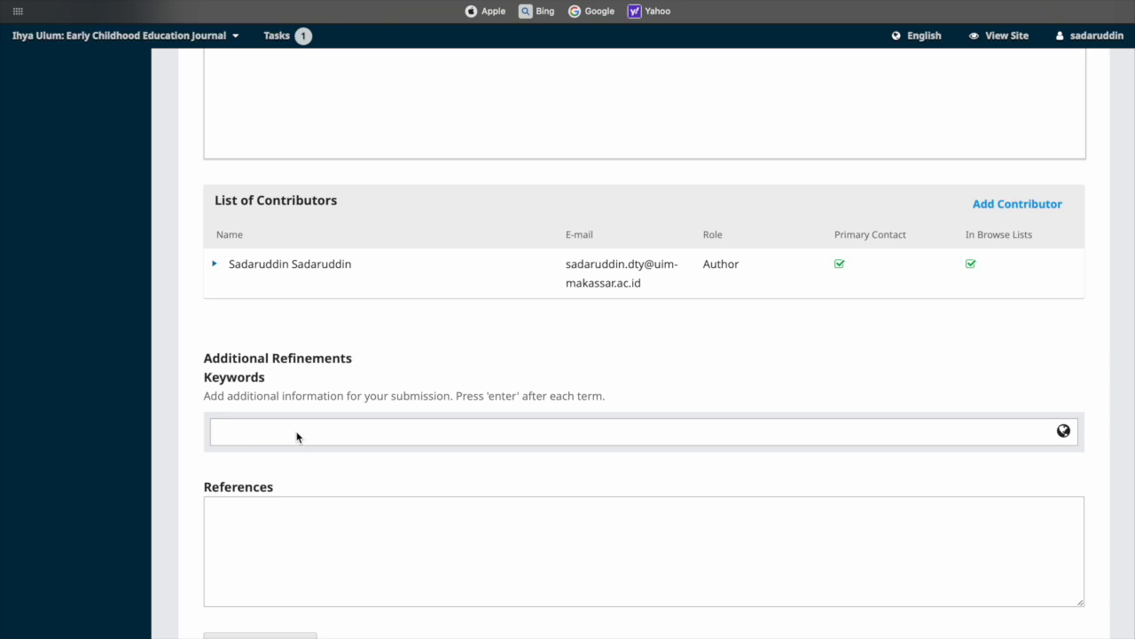
click(297, 437)
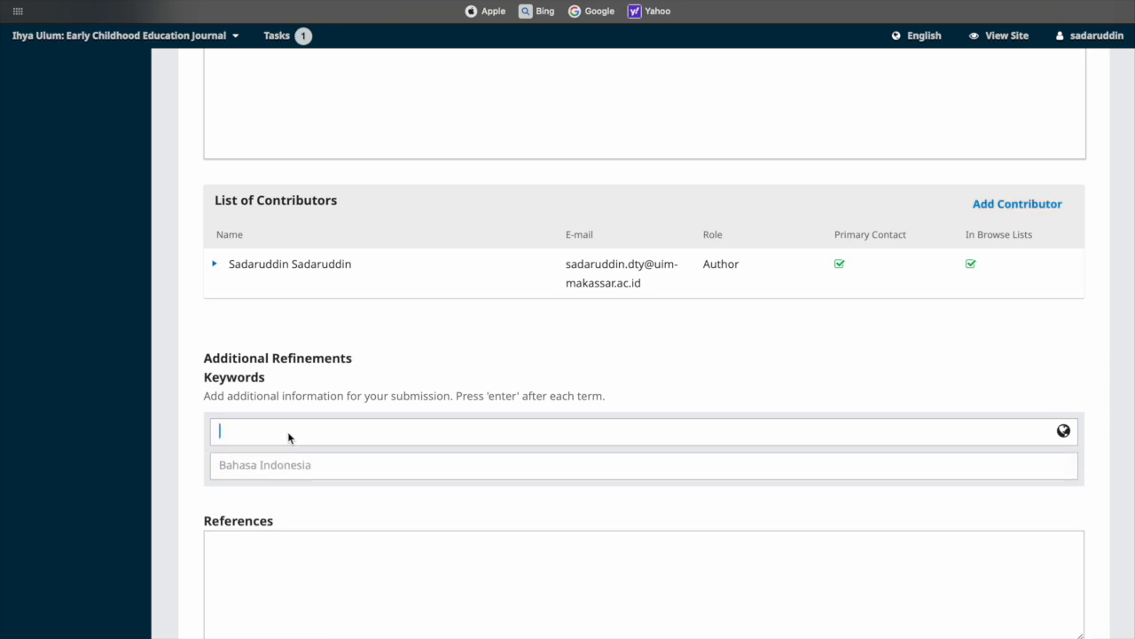
text(M)
key(BackSpace)
text(M)
key(BackSpace)
text(Creativity;)
key(Return)
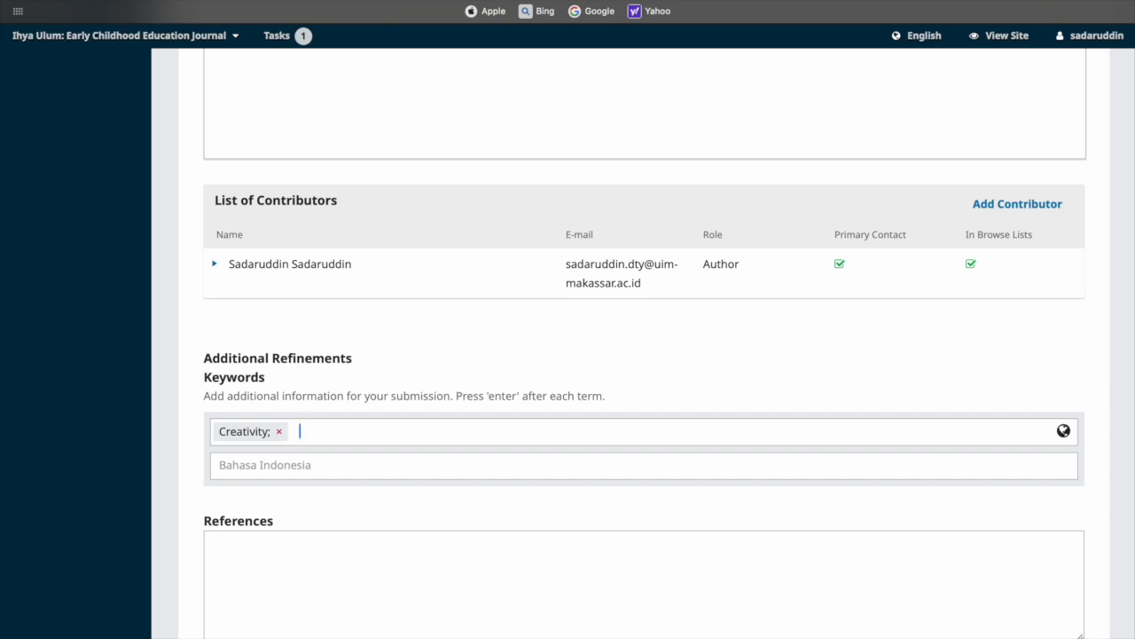
click(279, 432)
text(Creativity)
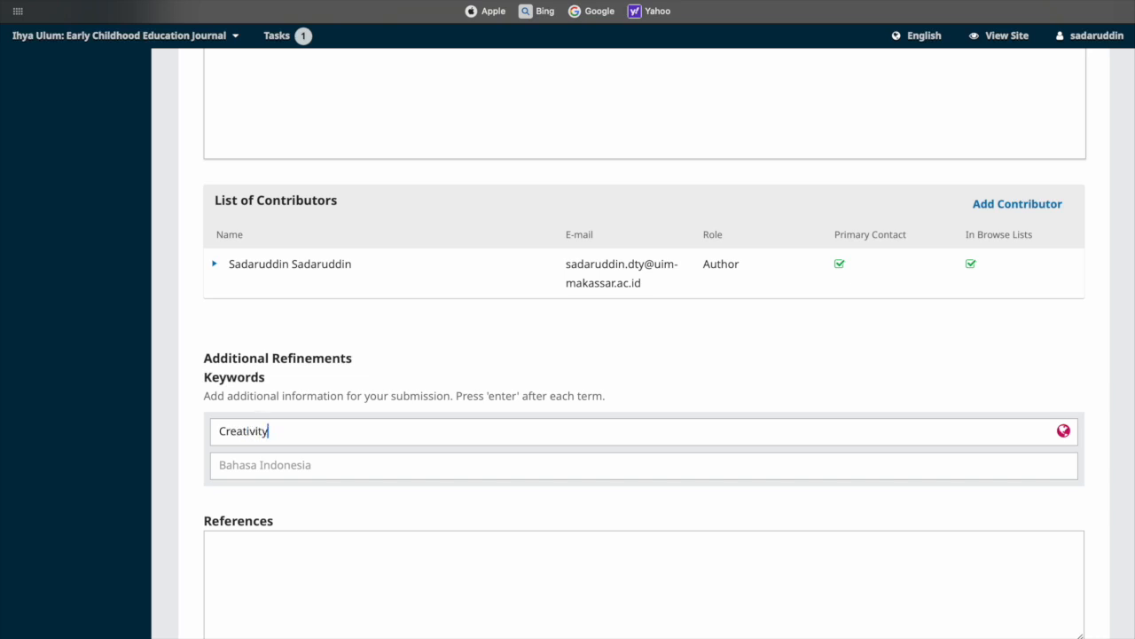
key(Return)
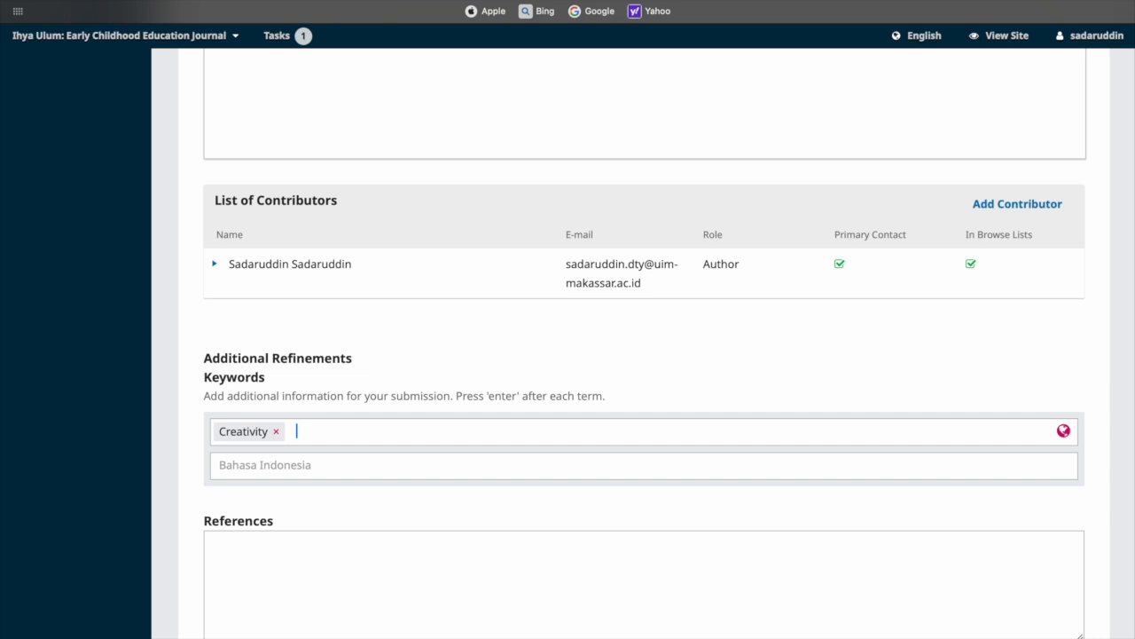
Add 'Early Childhood' as the second keyword
text(Early Childhood)
key(Return)
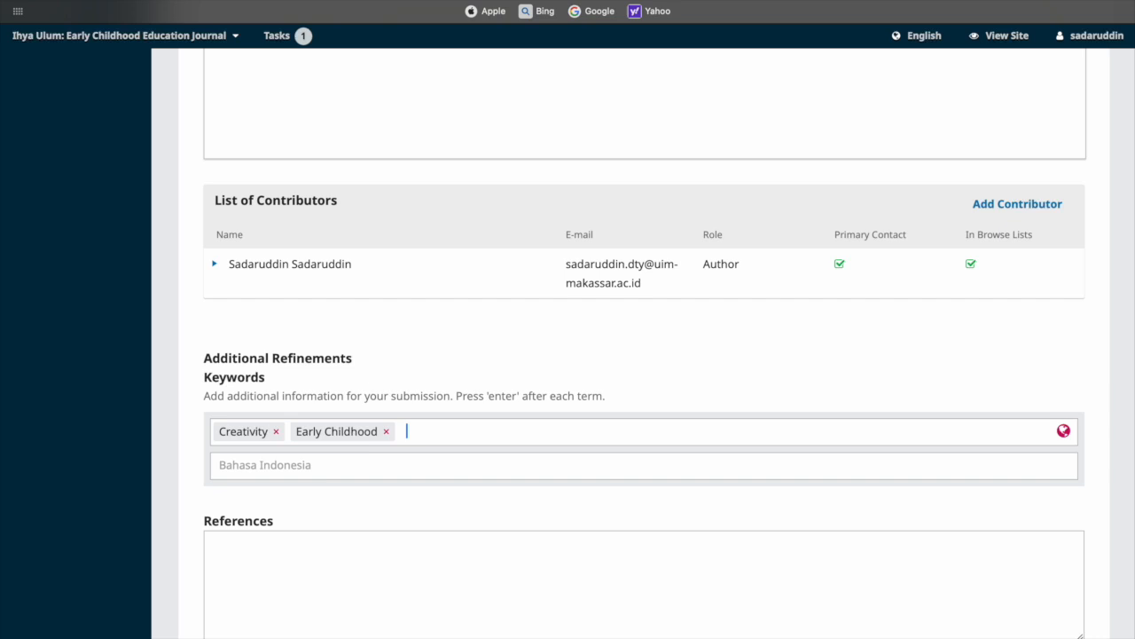
scroll(240, 581, down, 4)
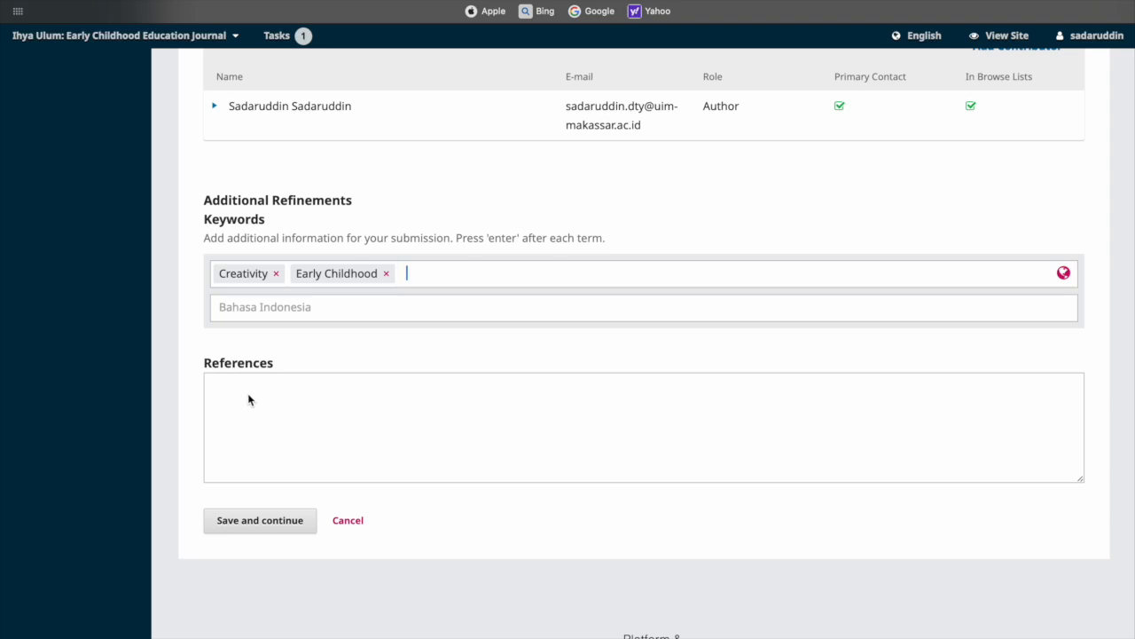
click(248, 399)
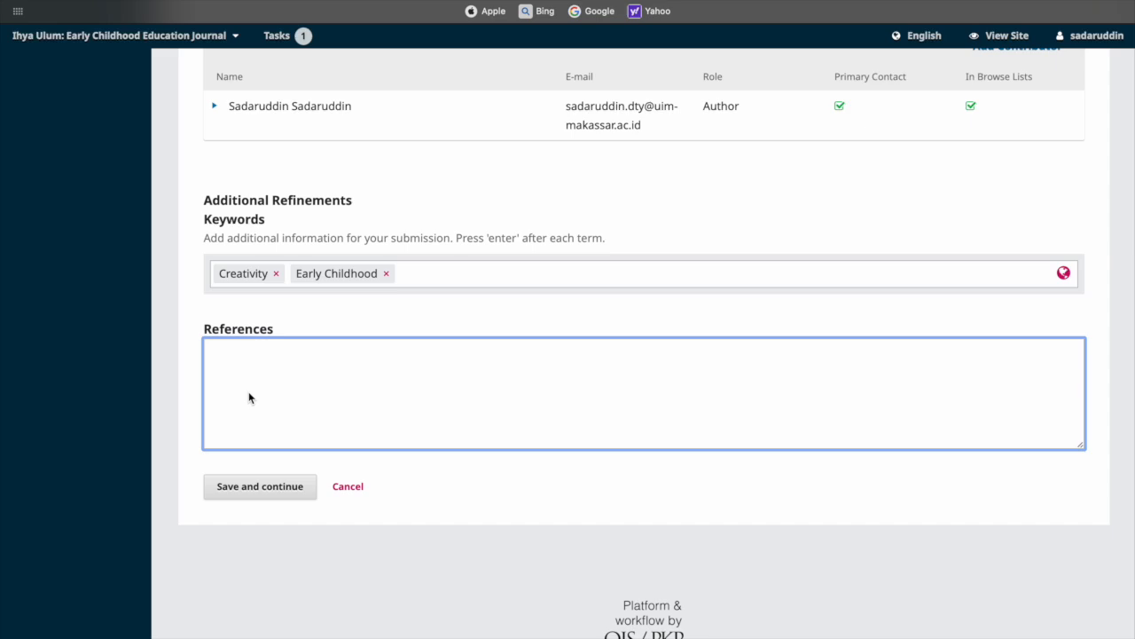
scroll(249, 393, up, 3)
scroll(249, 393, down, 4)
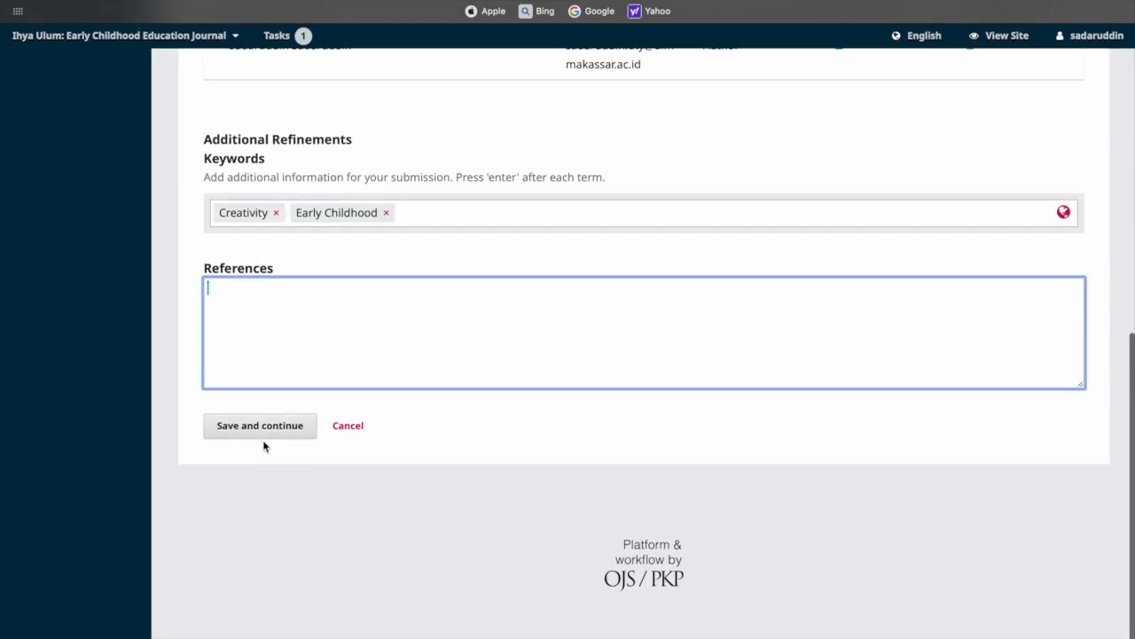
click(262, 427)
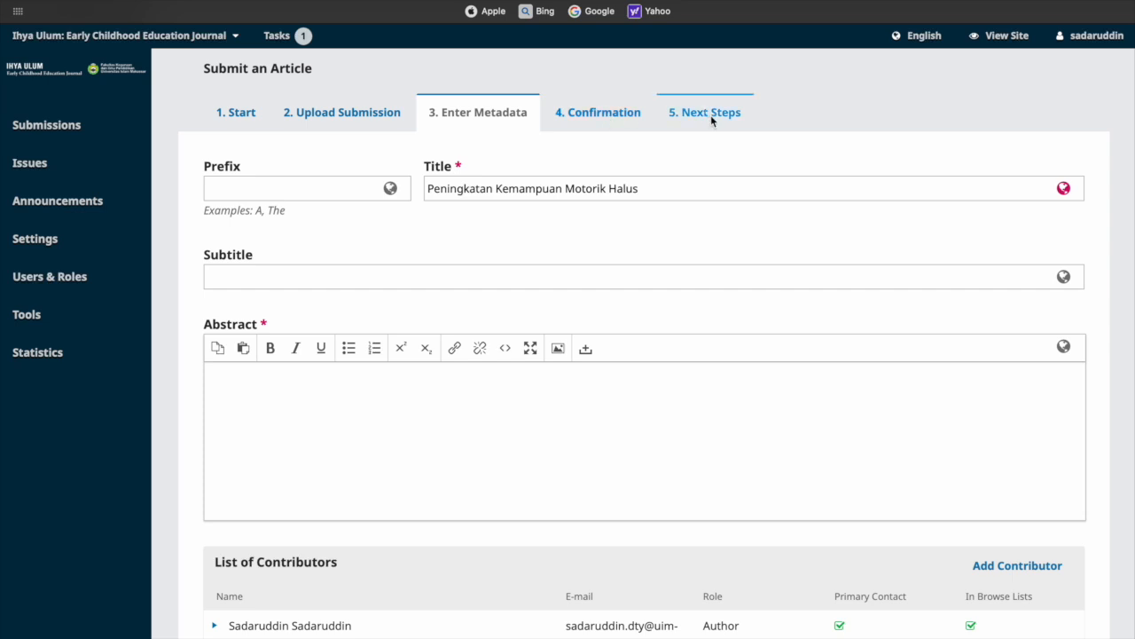
scroll(580, 424, down, 5)
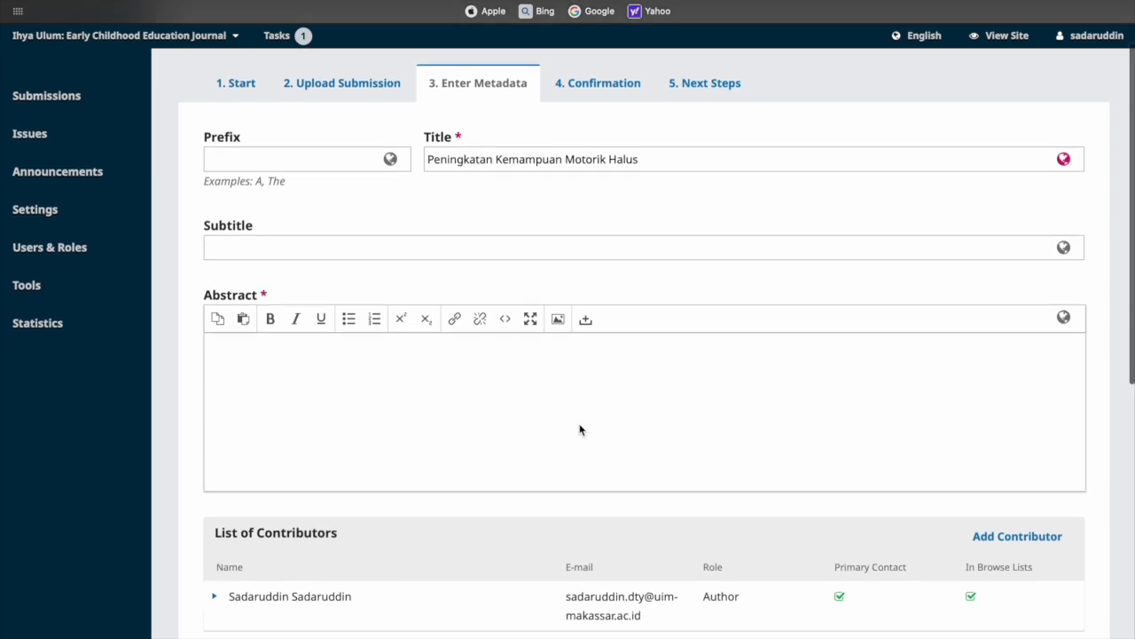
click(580, 430)
scroll(579, 429, down, 2)
scroll(579, 430, up, 7)
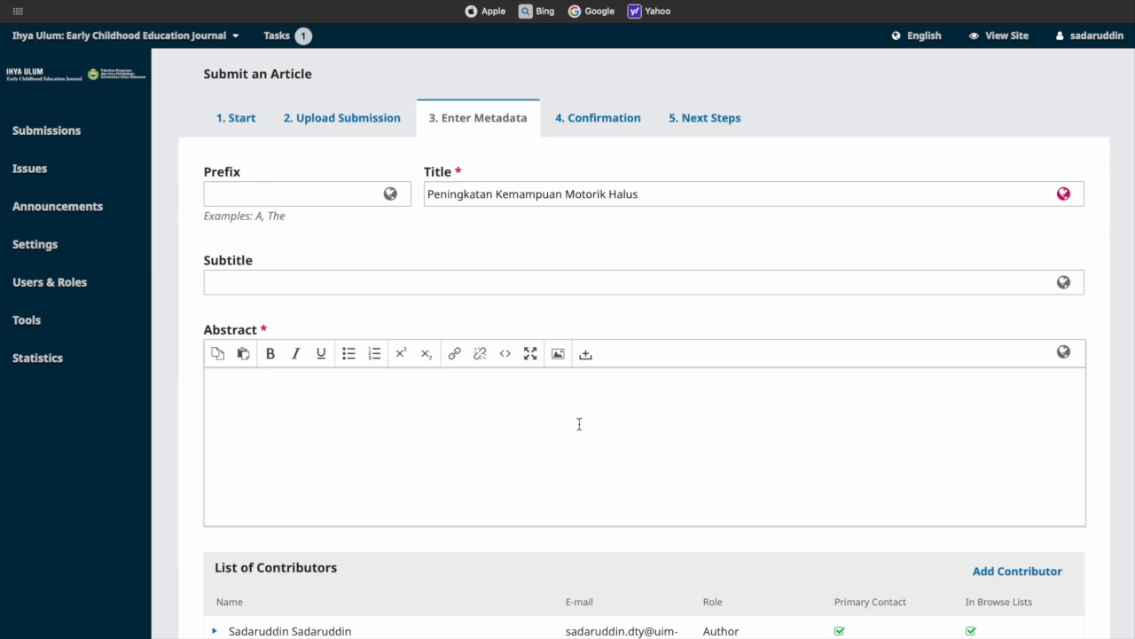
scroll(529, 482, down, 5)
scroll(530, 484, down, 3)
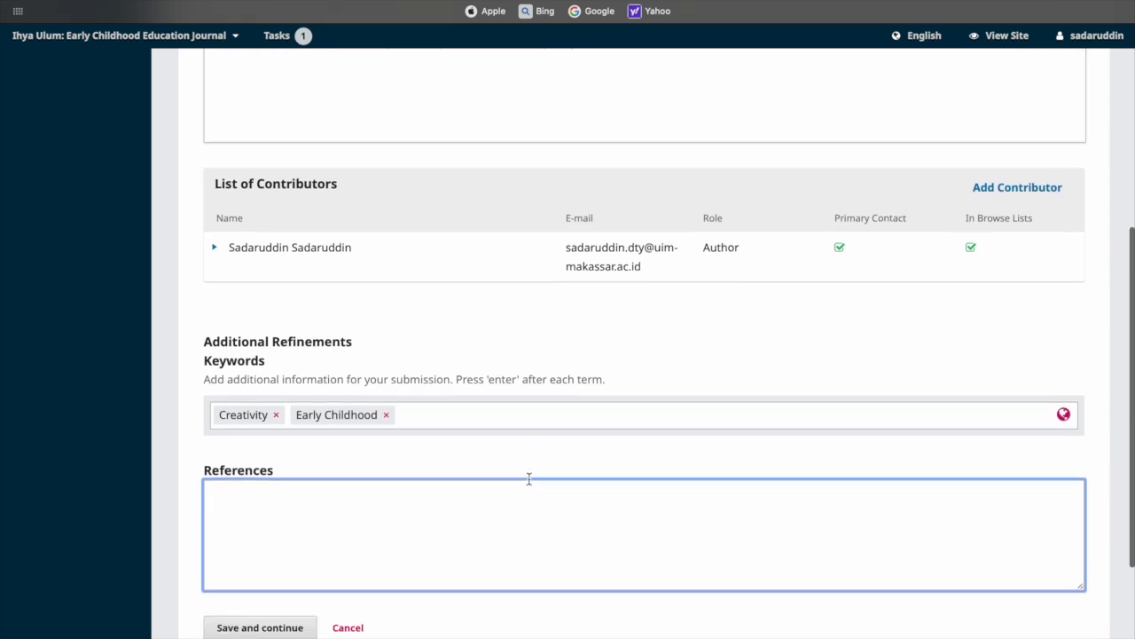
scroll(529, 483, up, 8)
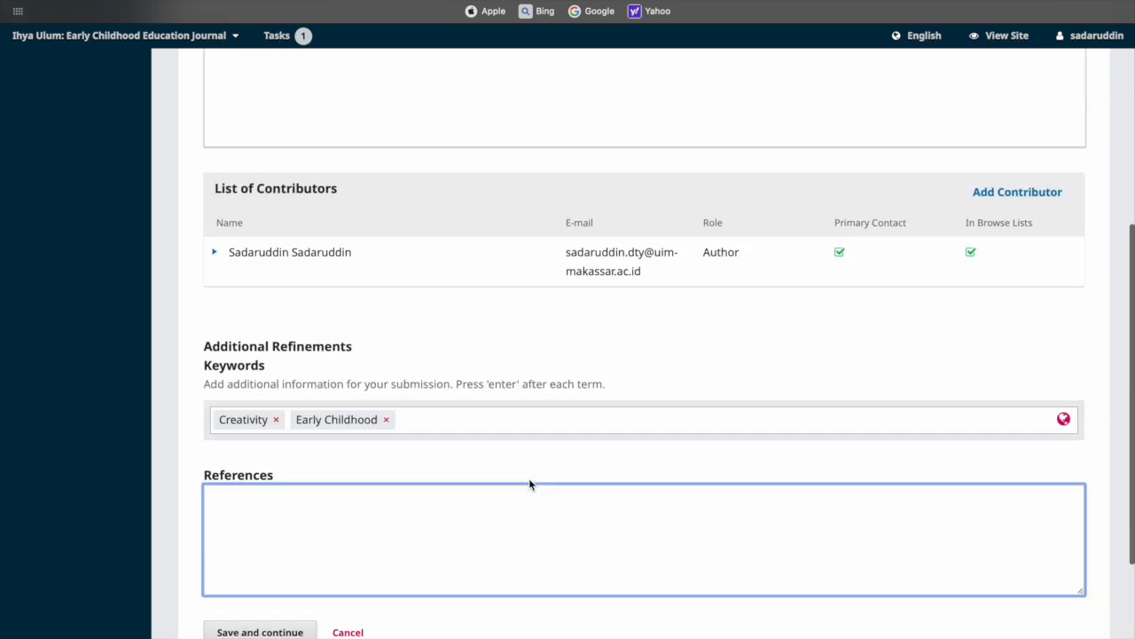